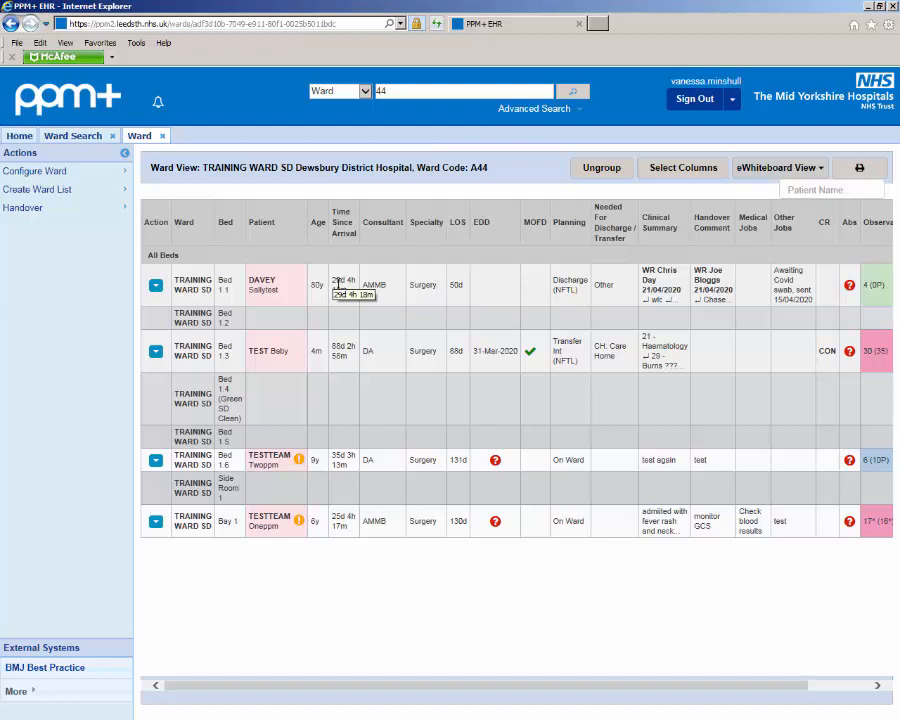
Step: View the personal details of the patient in Bed 1.1, and check the observation columns at the far end of the ward table
click(285, 287)
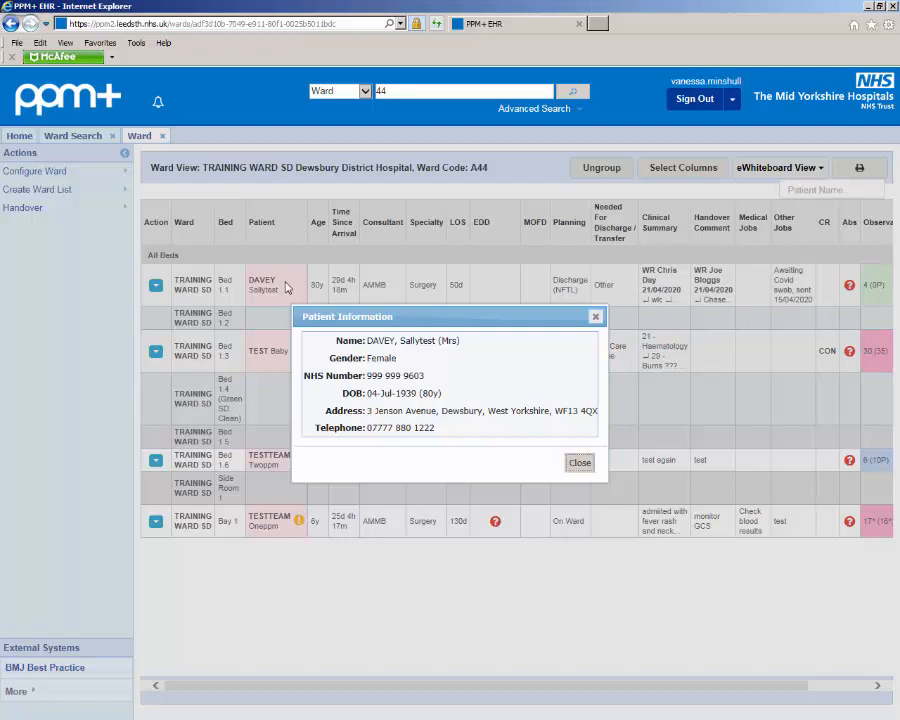
click(579, 464)
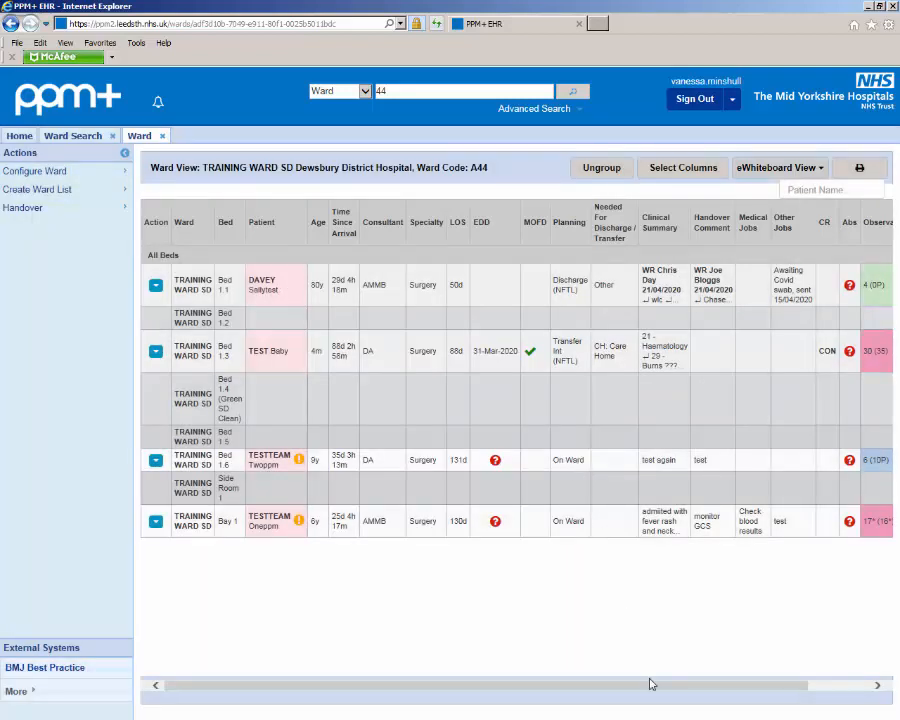
drag(655, 689, 739, 675)
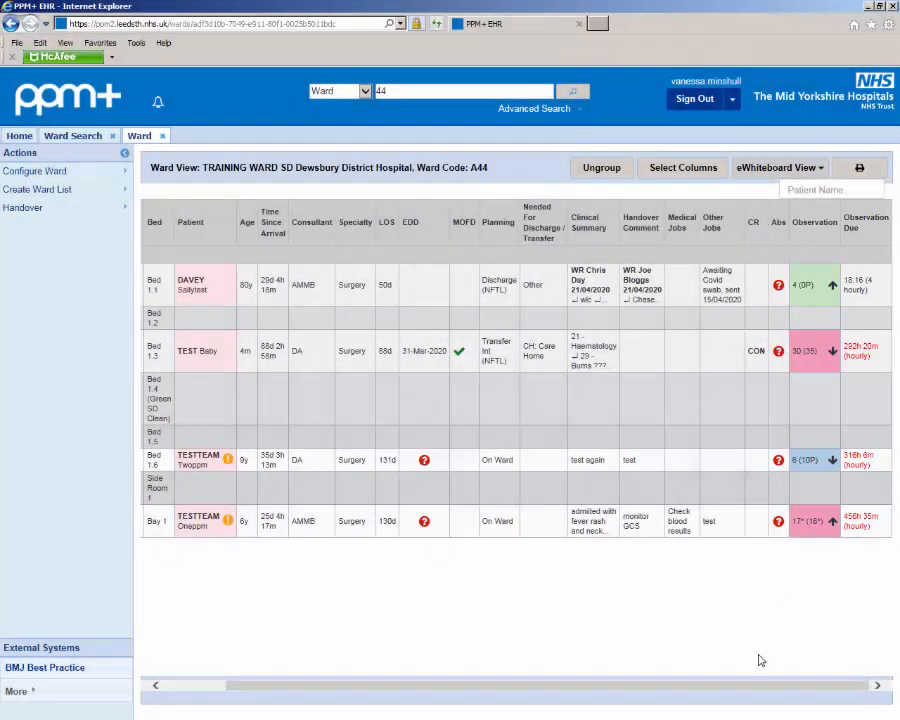
drag(744, 686, 671, 698)
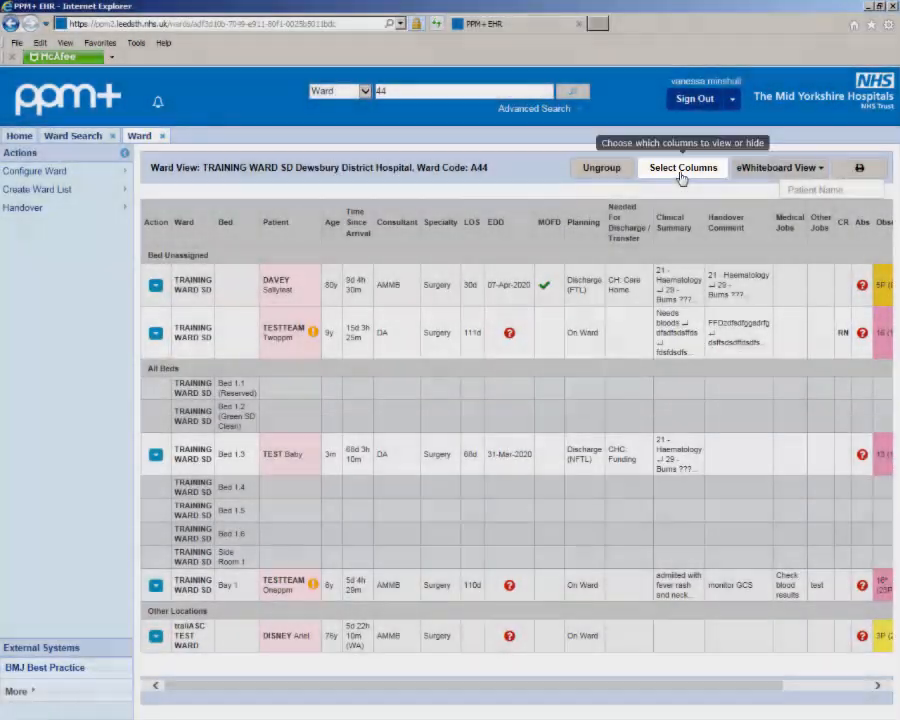
Step: Add the Admission Review (AR) column to the ward view, remove the Antibiotics Prescribed? (Abs) column, and save the column selection
click(684, 170)
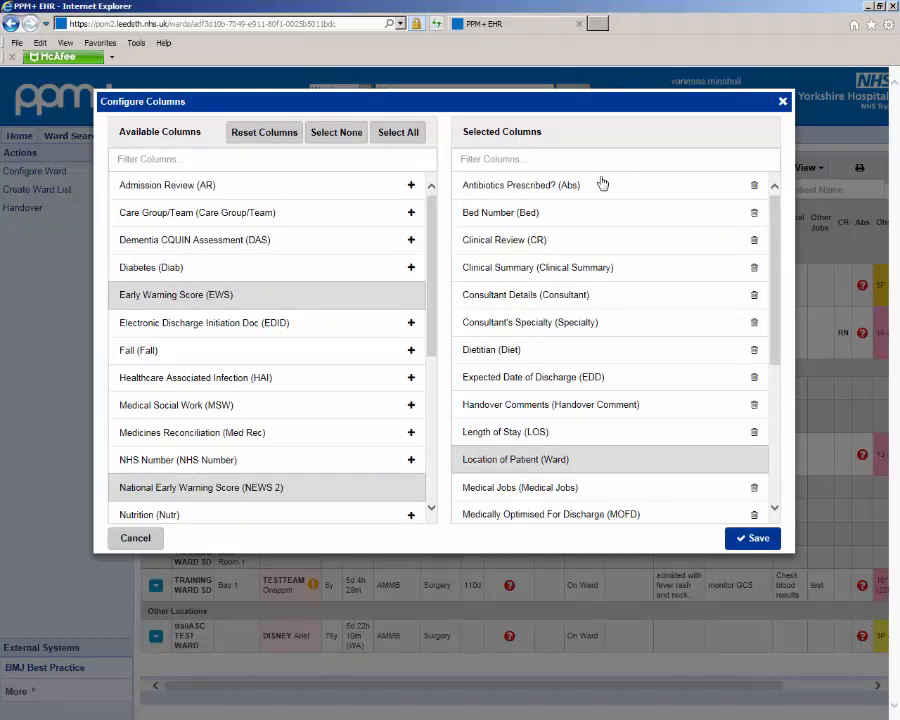
click(410, 186)
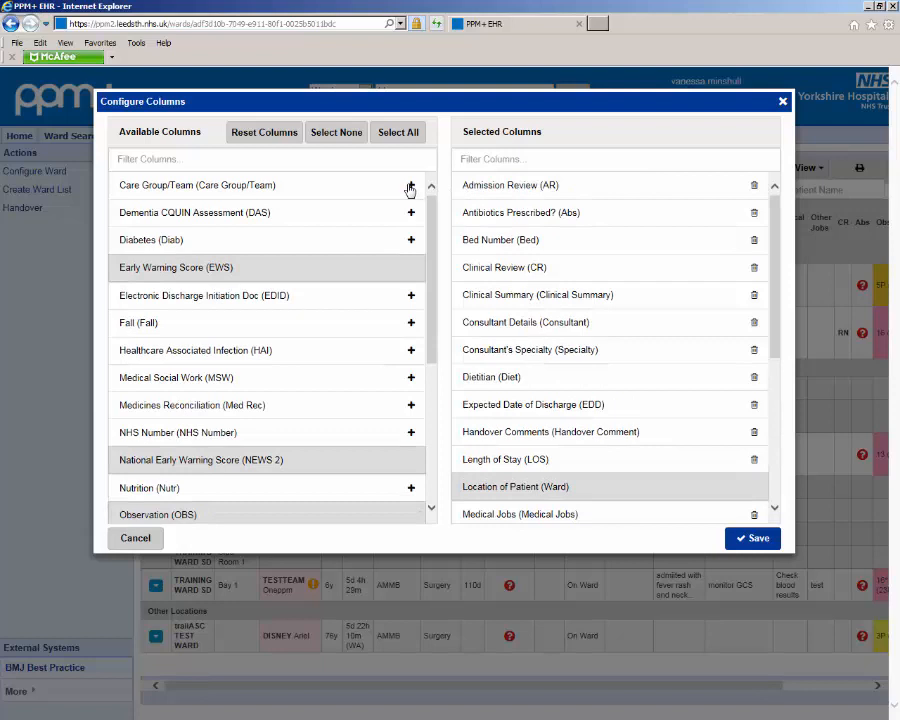
click(754, 214)
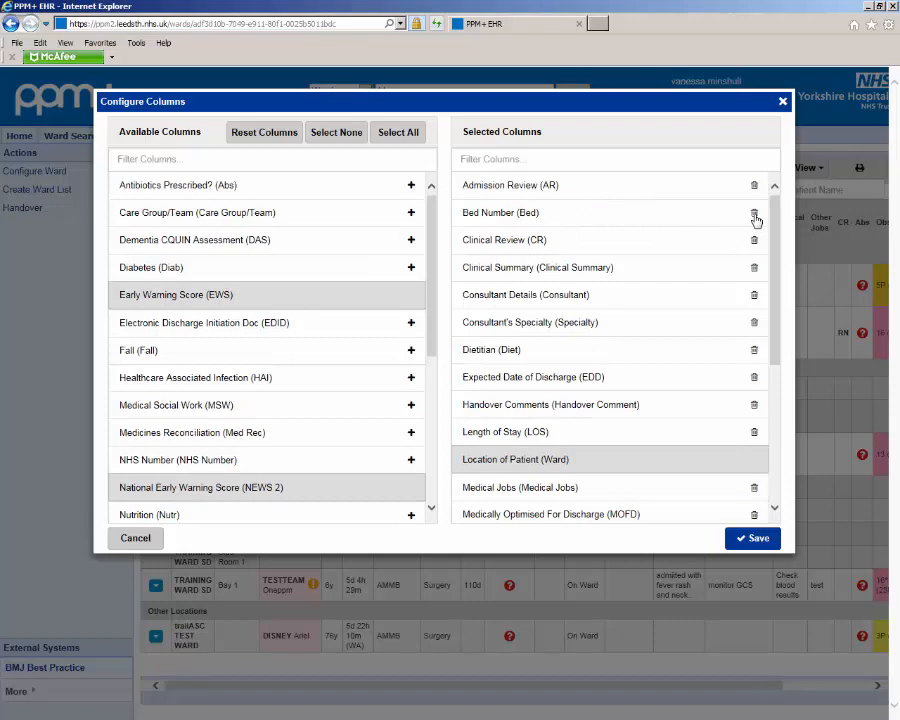
click(757, 540)
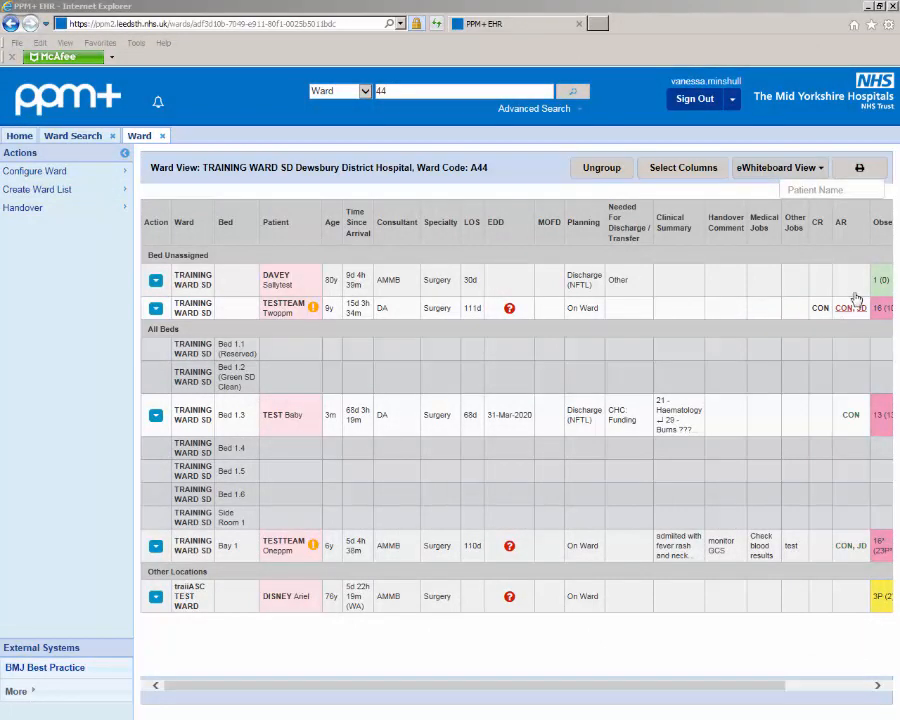
Step: Set the Consultant and Junior Doctor admission reviews to Required for the first bed-unassigned patient and submit
click(856, 297)
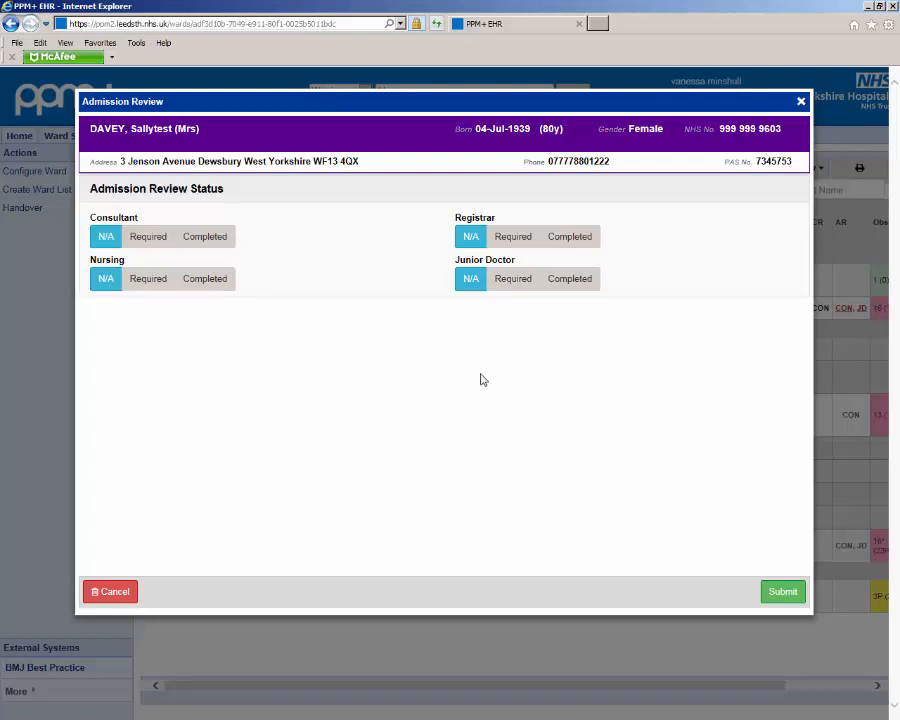
click(141, 243)
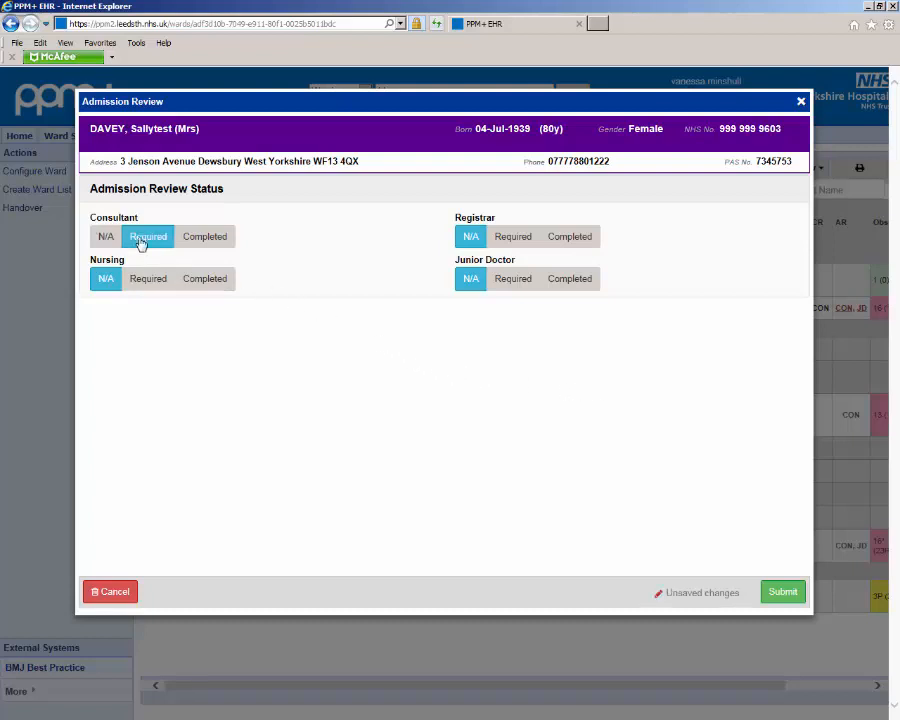
click(514, 283)
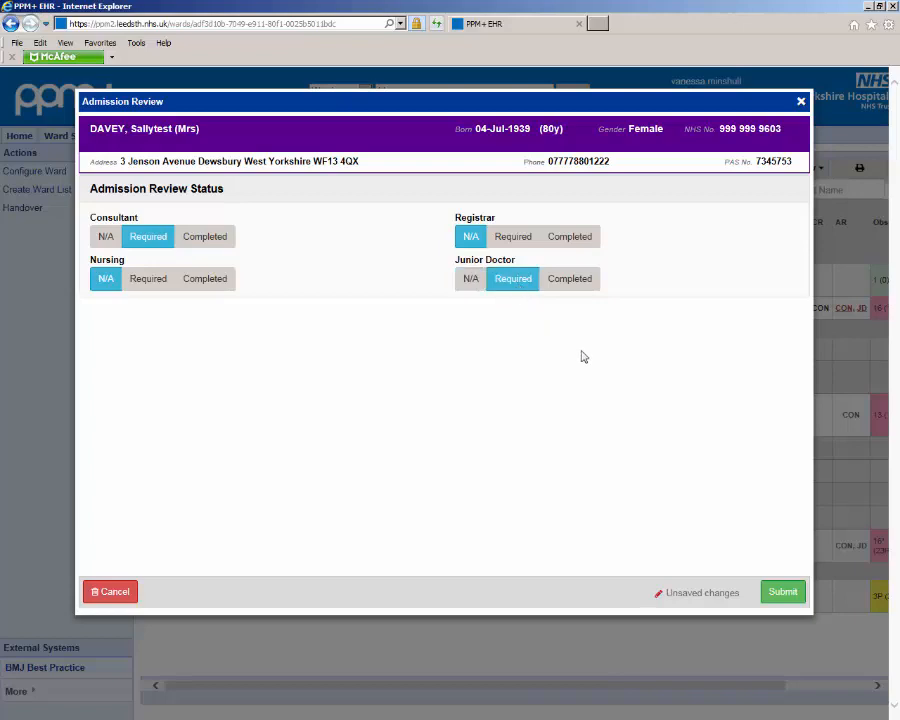
click(782, 593)
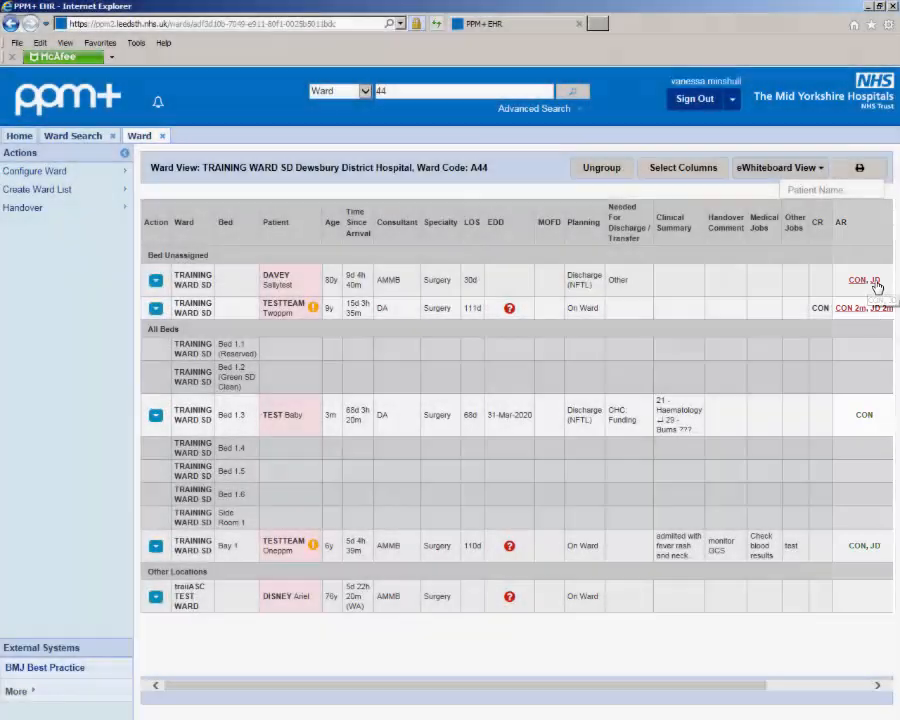
Step: Mark the Junior Doctor admission review as Completed for the first bed-unassigned patient and submit
click(875, 284)
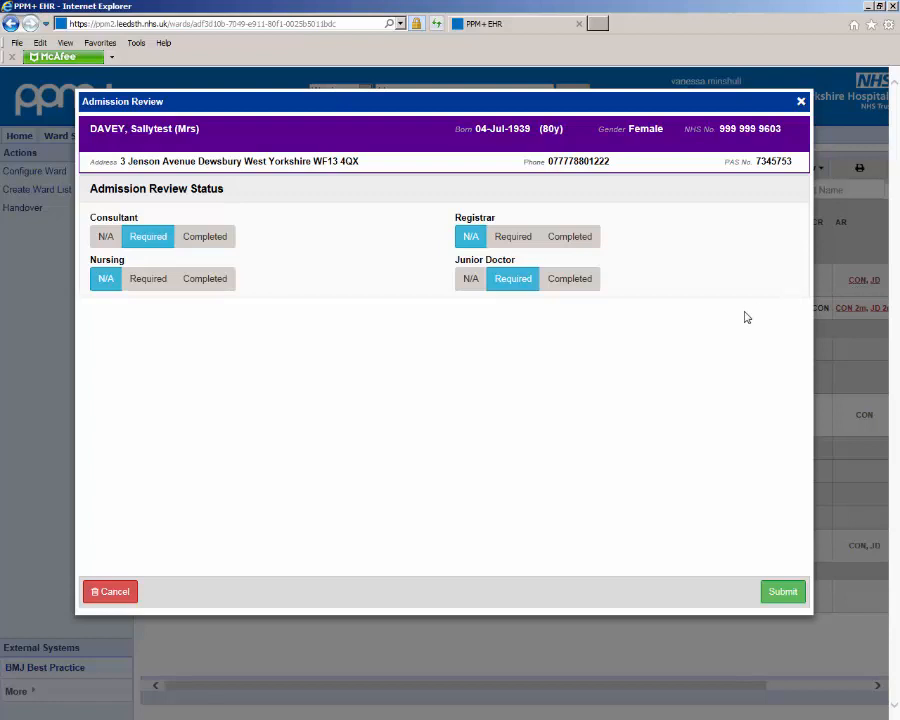
click(578, 283)
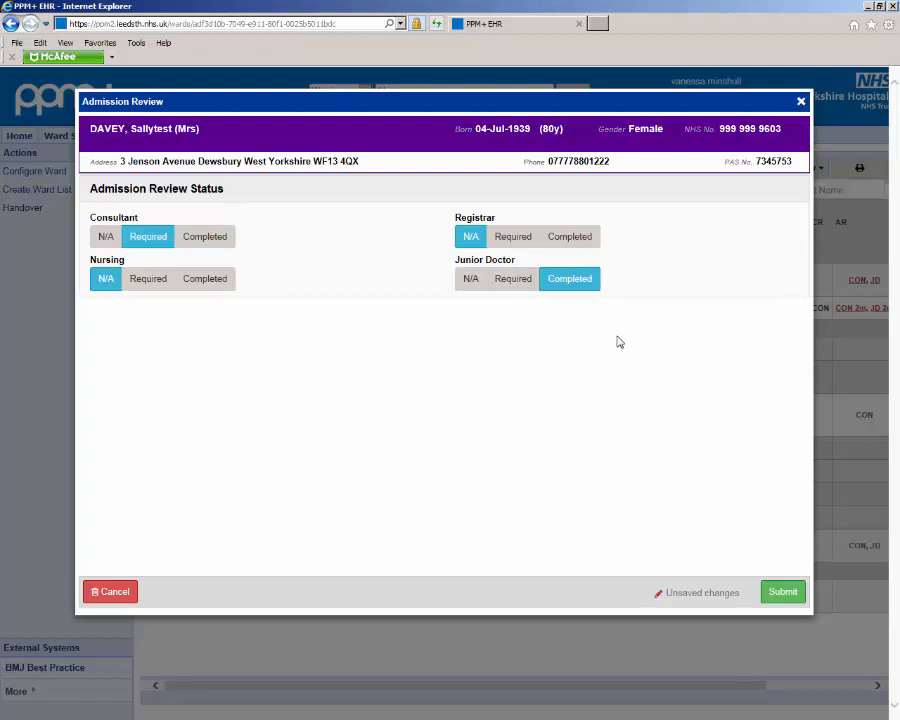
click(795, 597)
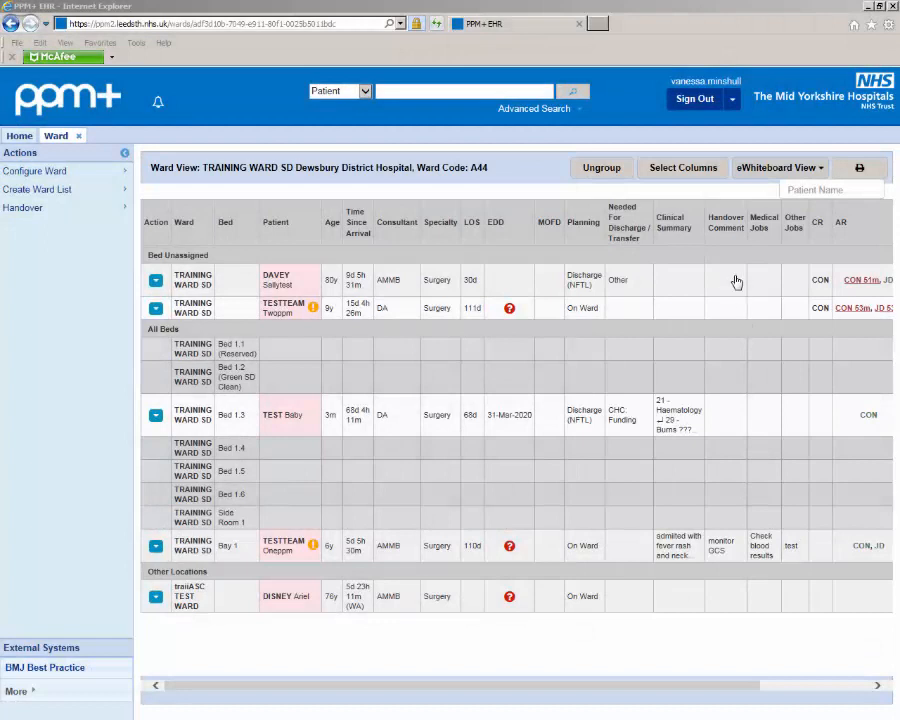
Step: Add the ward-round handover comment "Check FBC results" dated 02/01/2020 above the first unassigned patient's existing entry, bold its heading line, and submit
click(736, 283)
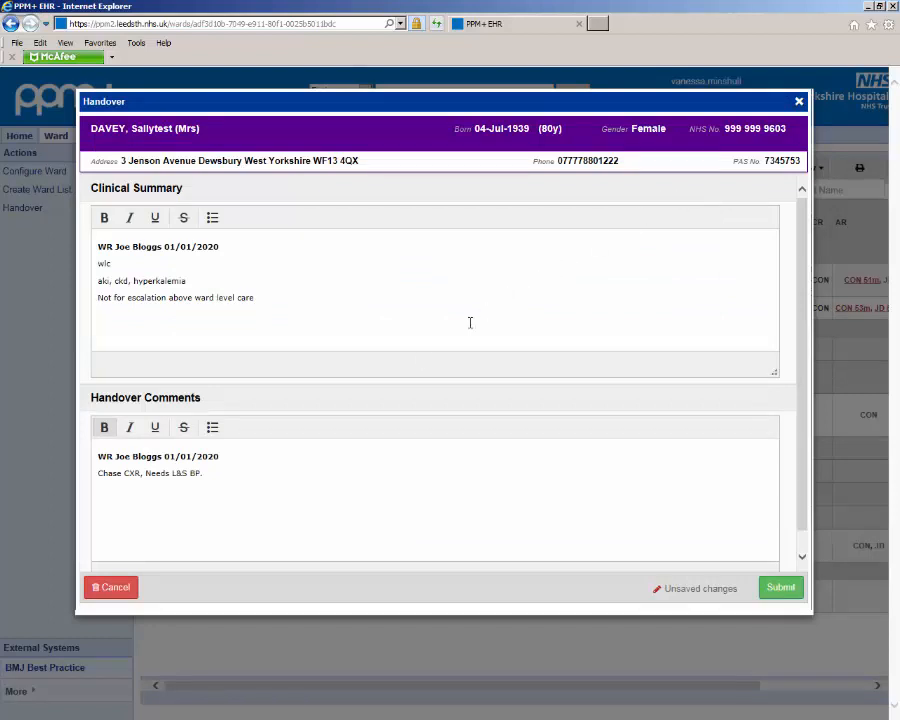
click(97, 457)
key(Return)
text(WR Jane Doe 02/01/2020 Check FBC results)
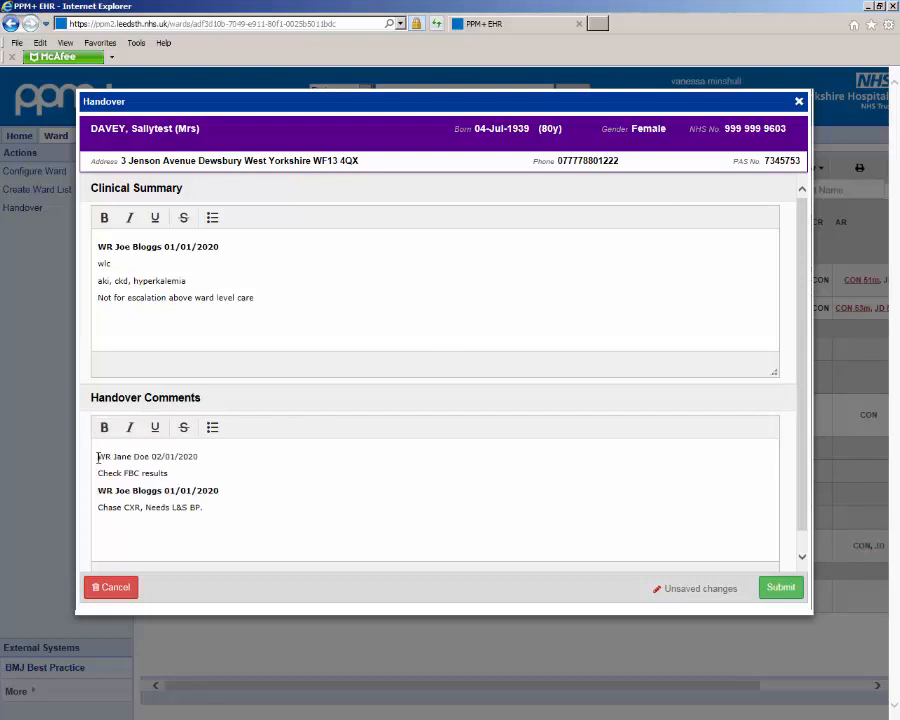
drag(97, 457, 198, 456)
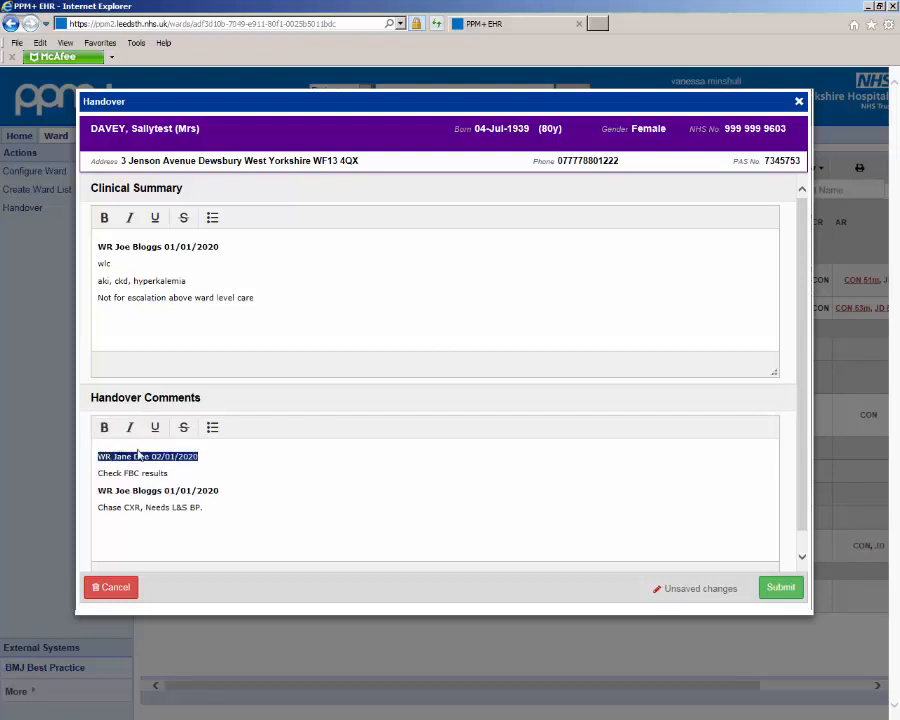
click(103, 428)
click(197, 470)
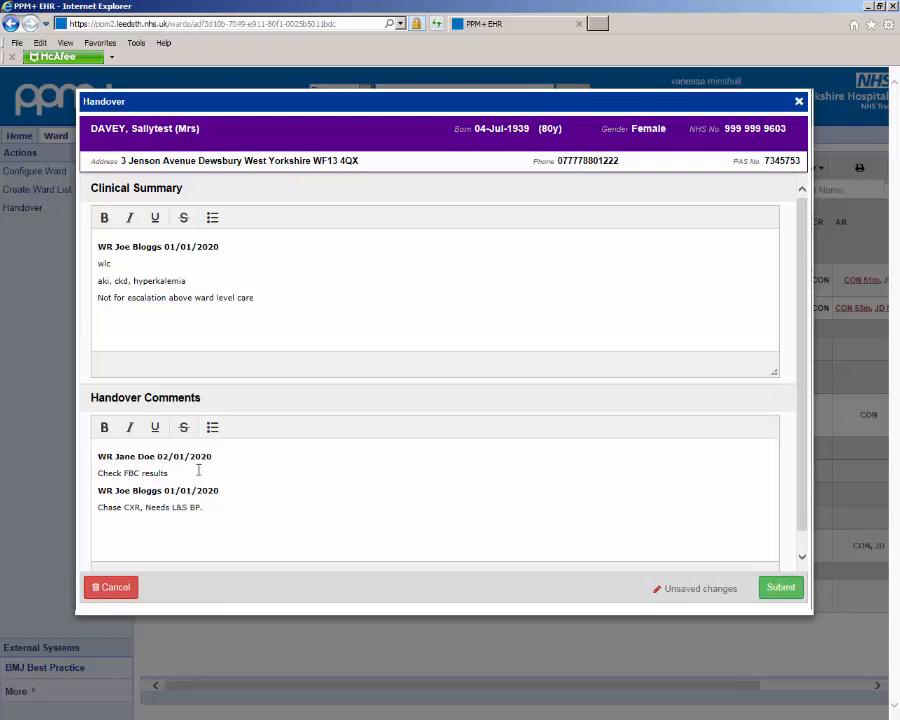
click(780, 588)
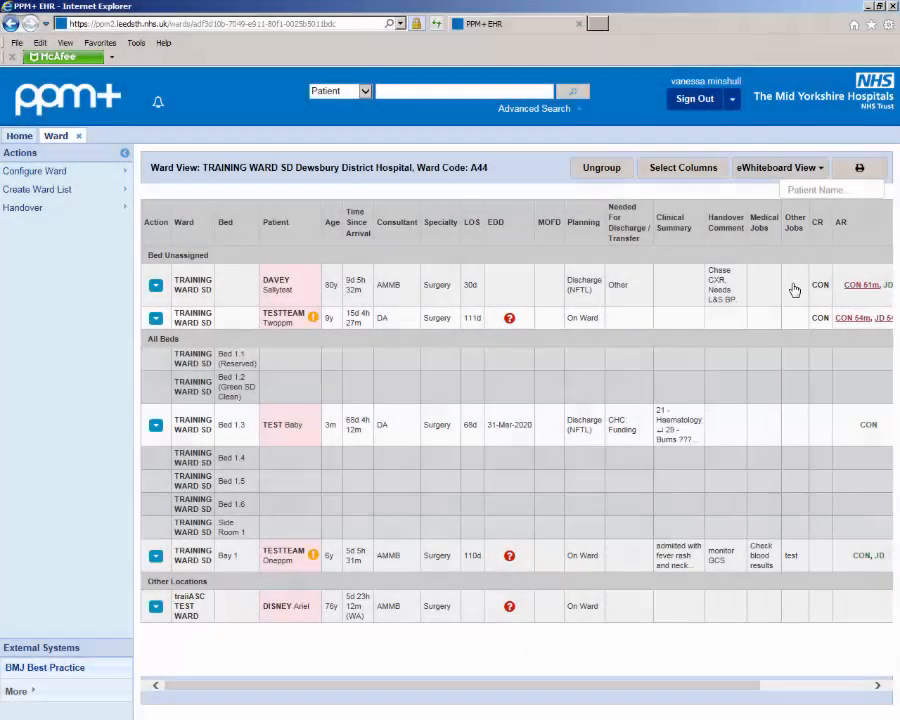
Step: Record "Awaiting Covid swab, sent 15/04/2020" under Other Jobs for the first bed-unassigned patient and save
click(793, 290)
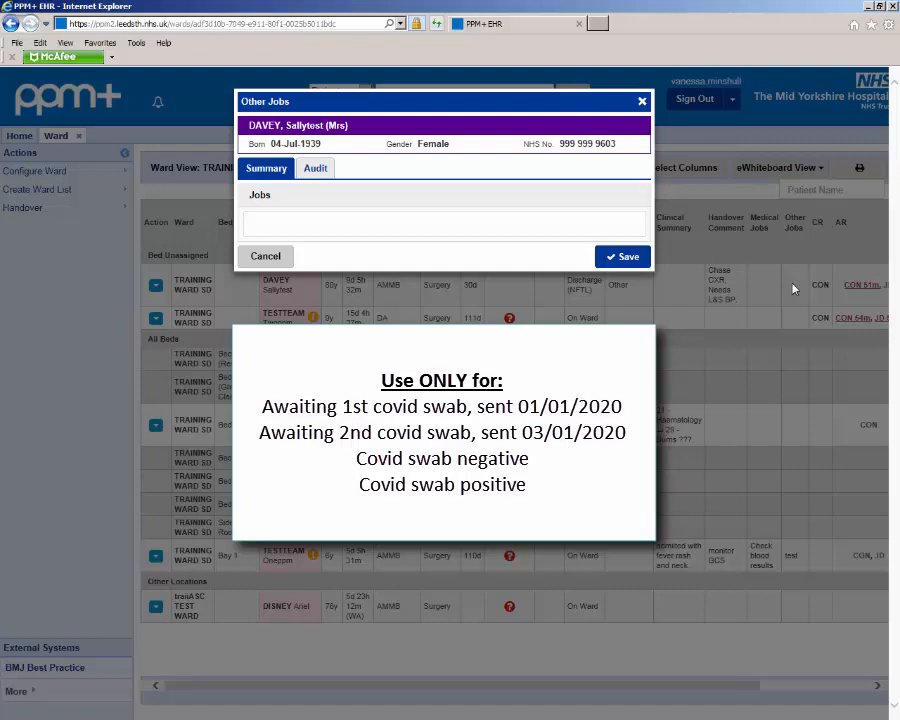
click(375, 224)
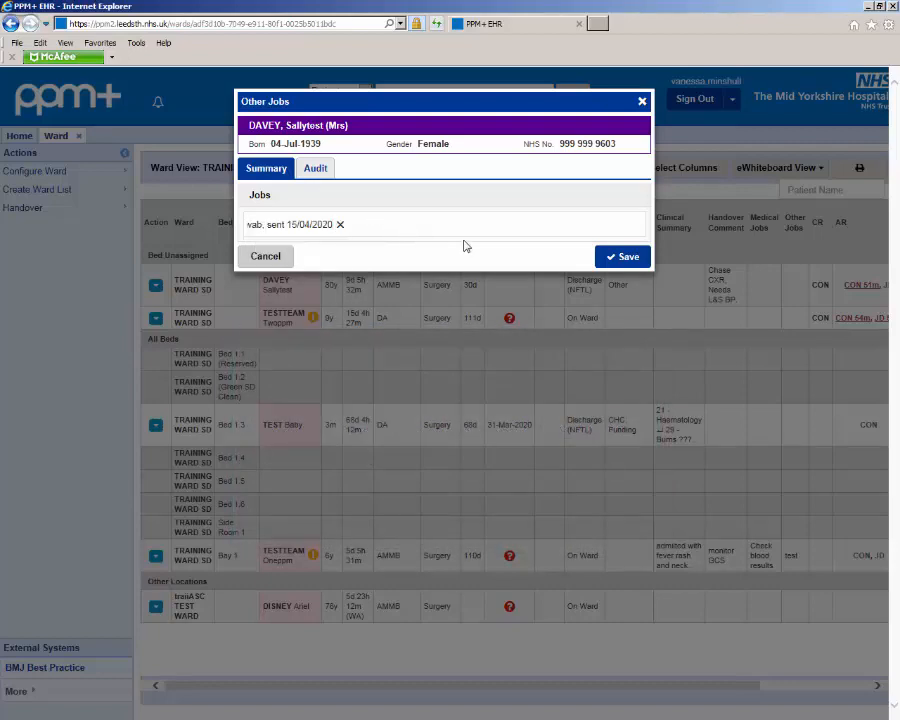
click(622, 264)
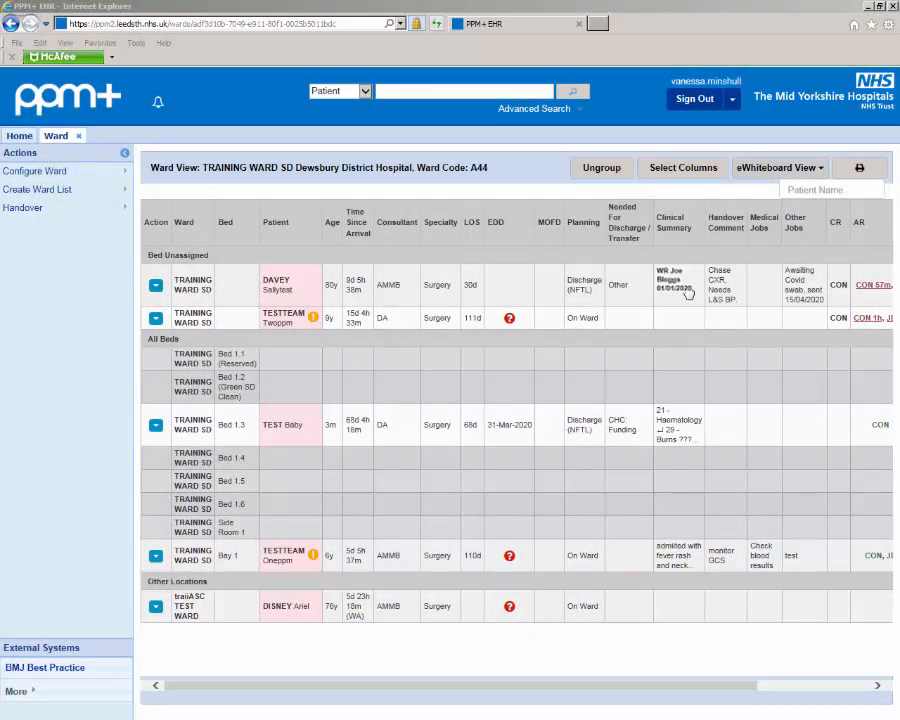
Step: Add a ward-round entry "dnacpr" dated 02/01/2020 above the existing Clinical Summary text, bold its heading line, and submit
click(688, 292)
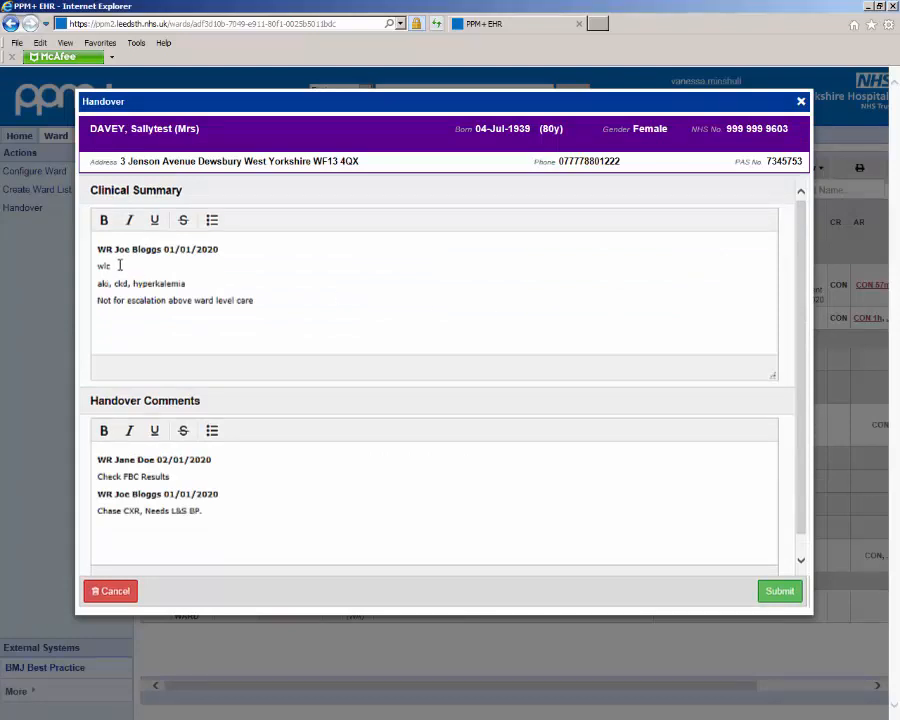
click(97, 250)
key(Return)
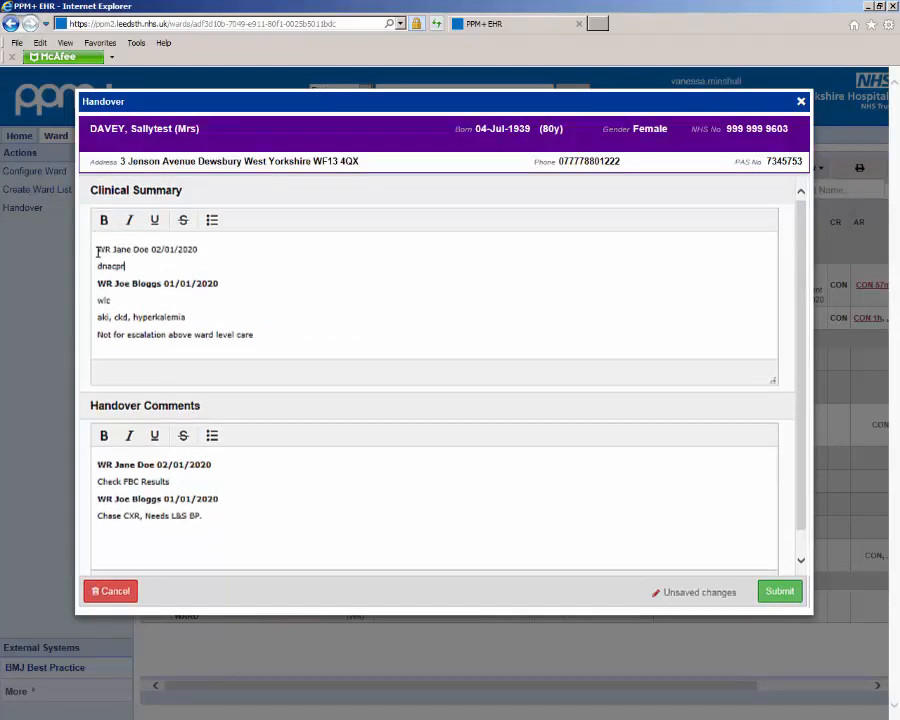
drag(97, 252, 198, 258)
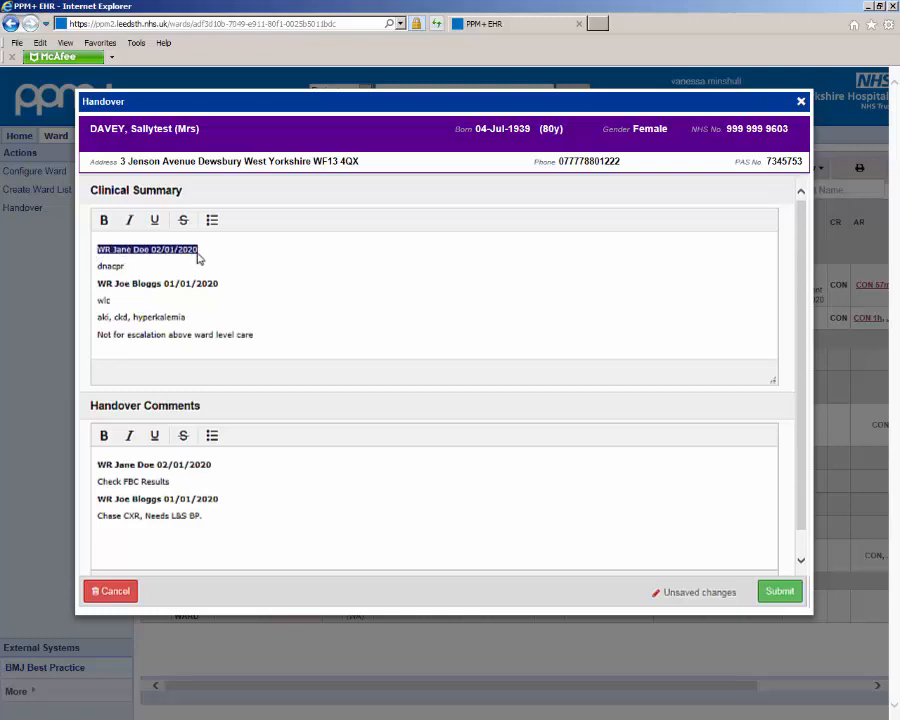
click(105, 222)
click(213, 289)
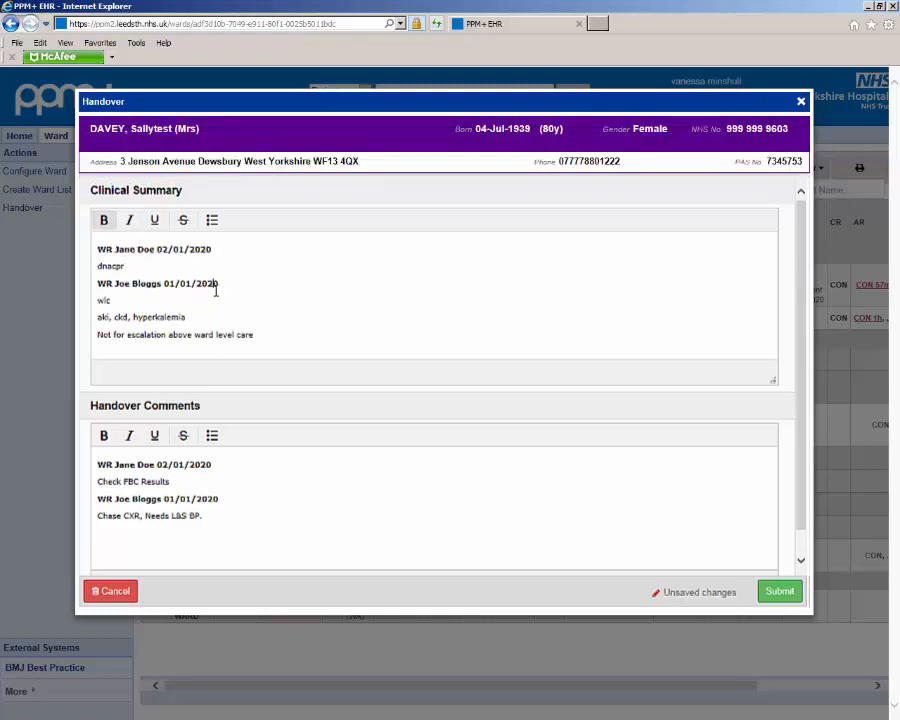
click(778, 593)
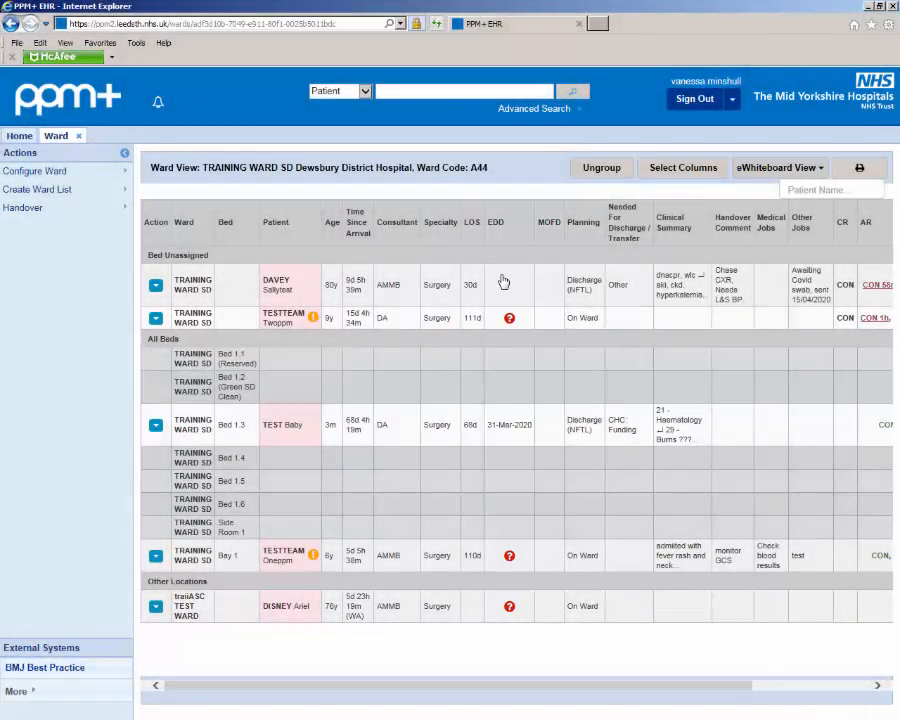
Step: Set the first unassigned patient's expected discharge date to 2020-05-08, Medically Optimised to No and need to be on this ward to Yes, and submit
click(504, 283)
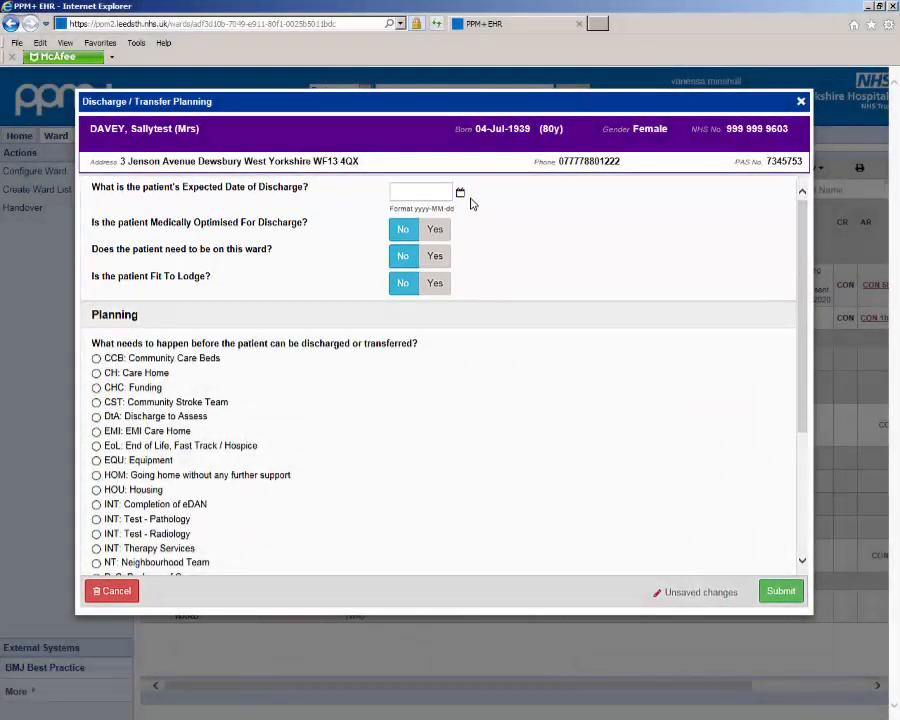
click(460, 192)
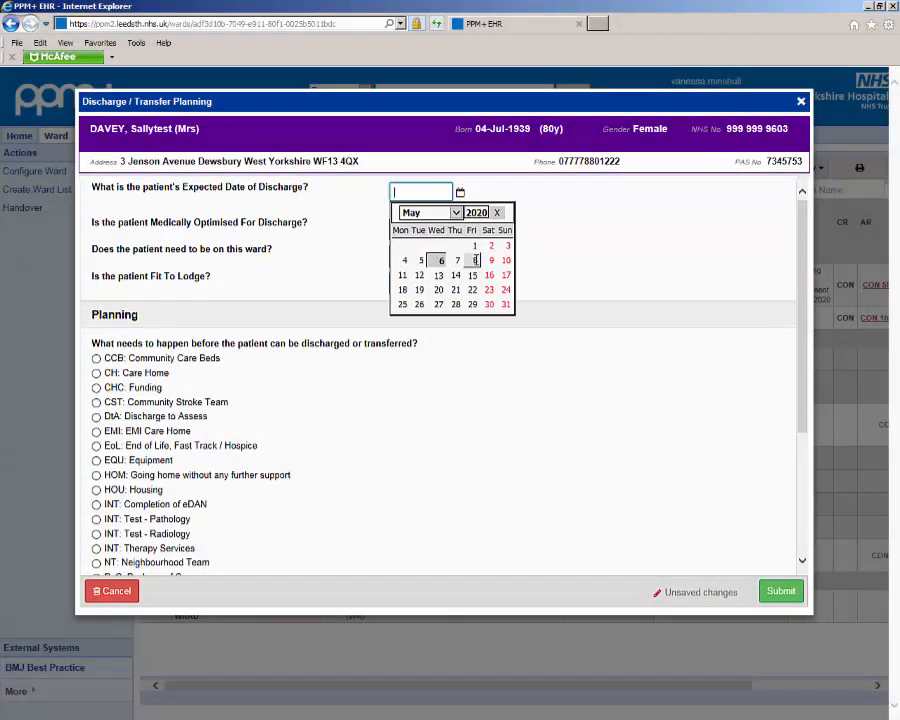
click(475, 260)
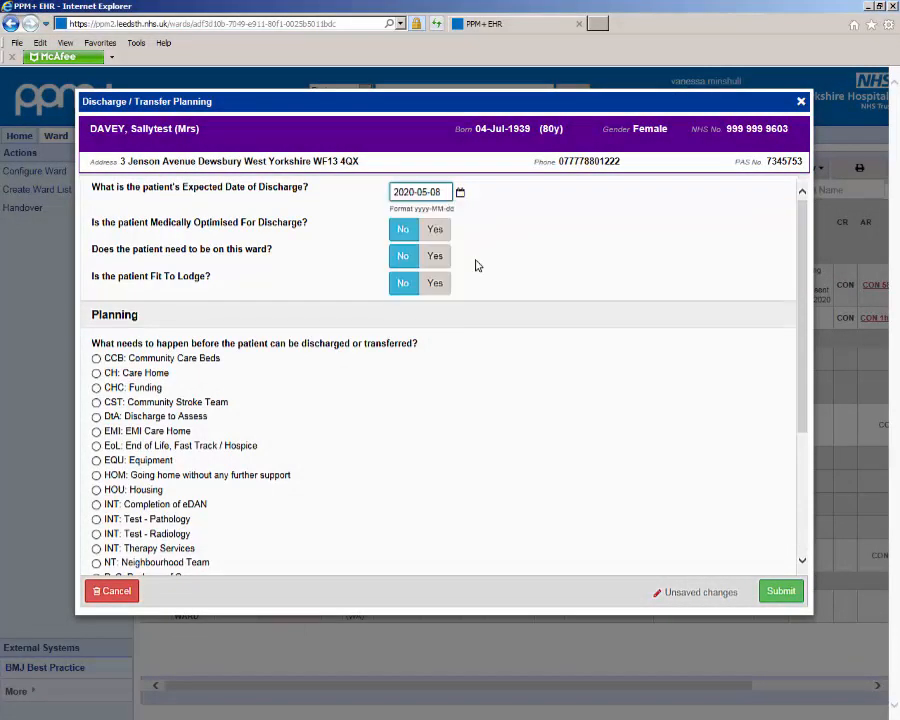
click(404, 233)
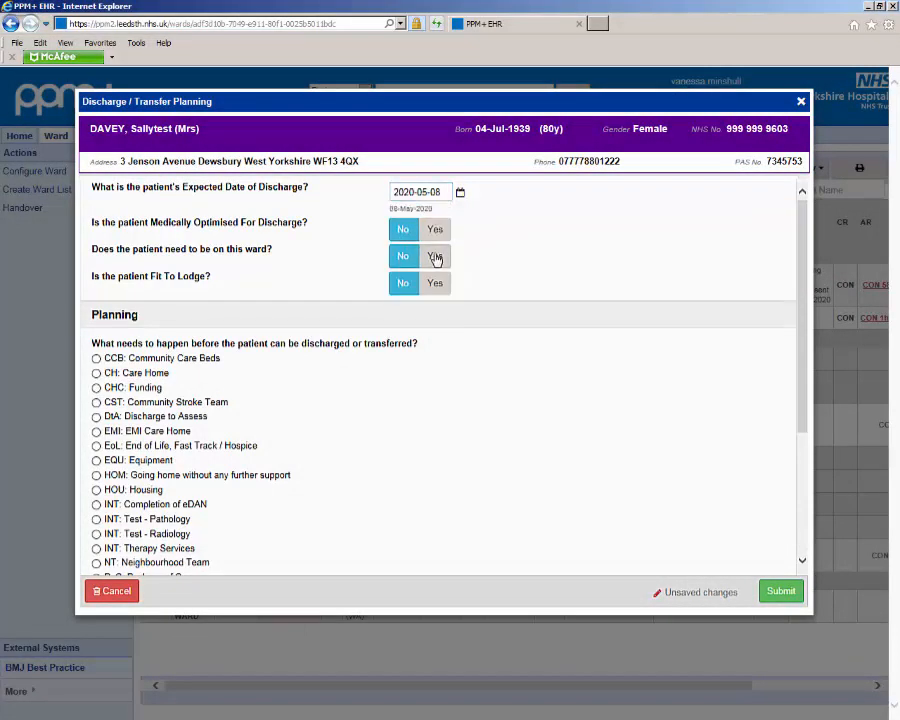
click(436, 257)
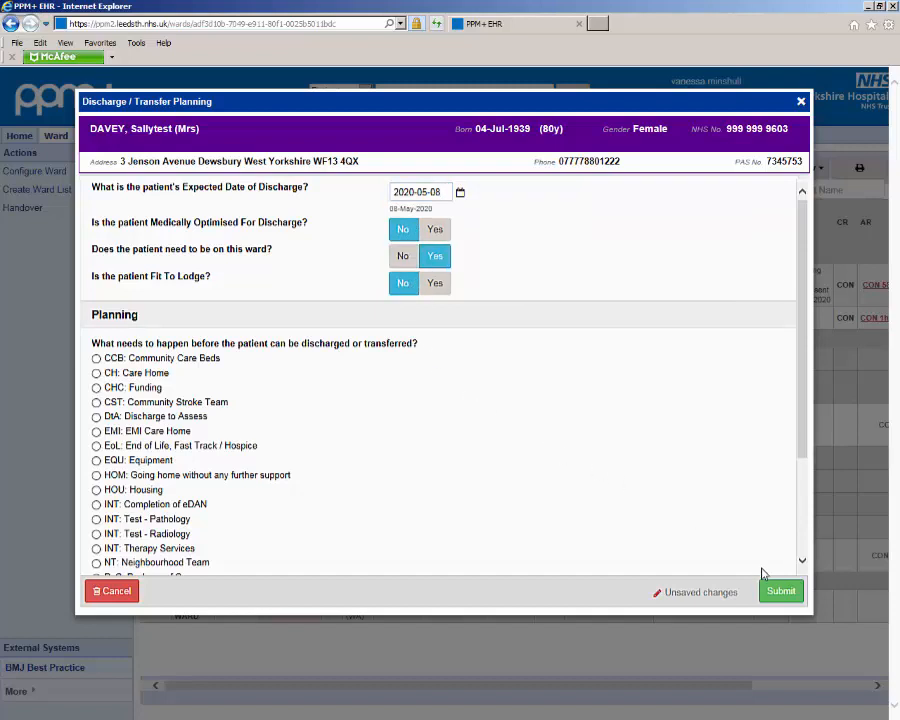
click(780, 591)
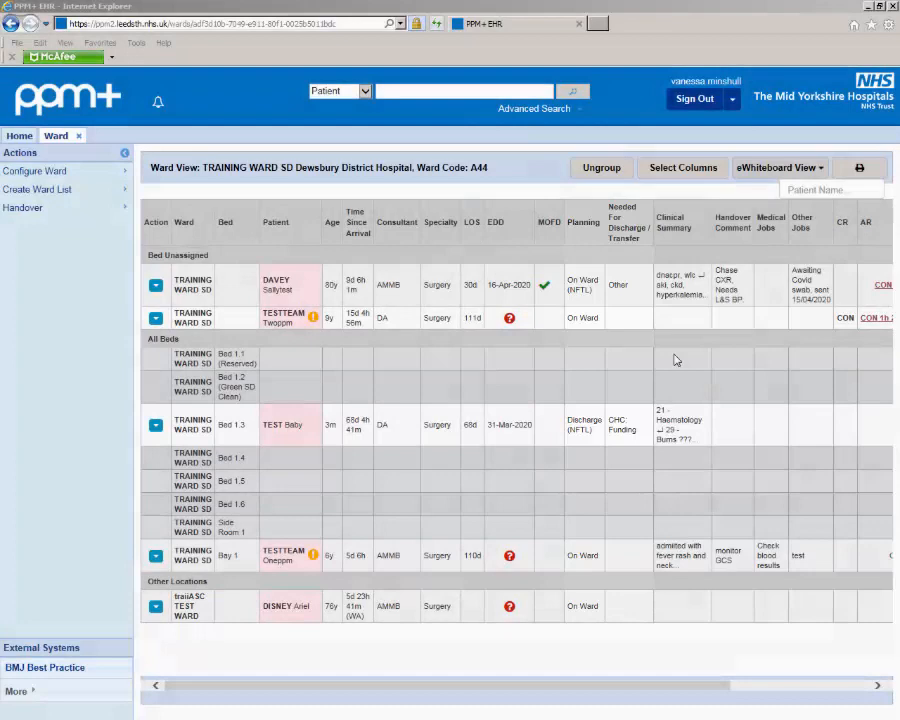
Step: In the first bed-unassigned patient's Discharge / Transfer Planning, set Medically Optimised to Yes, need to be on this ward to No and Fit To Lodge to Yes
click(629, 291)
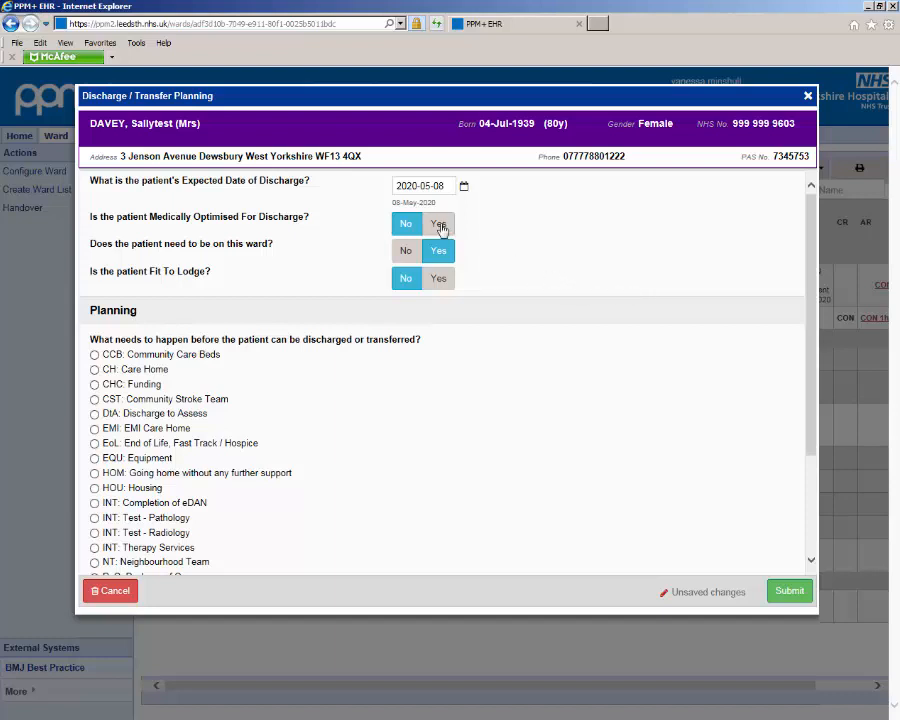
click(440, 225)
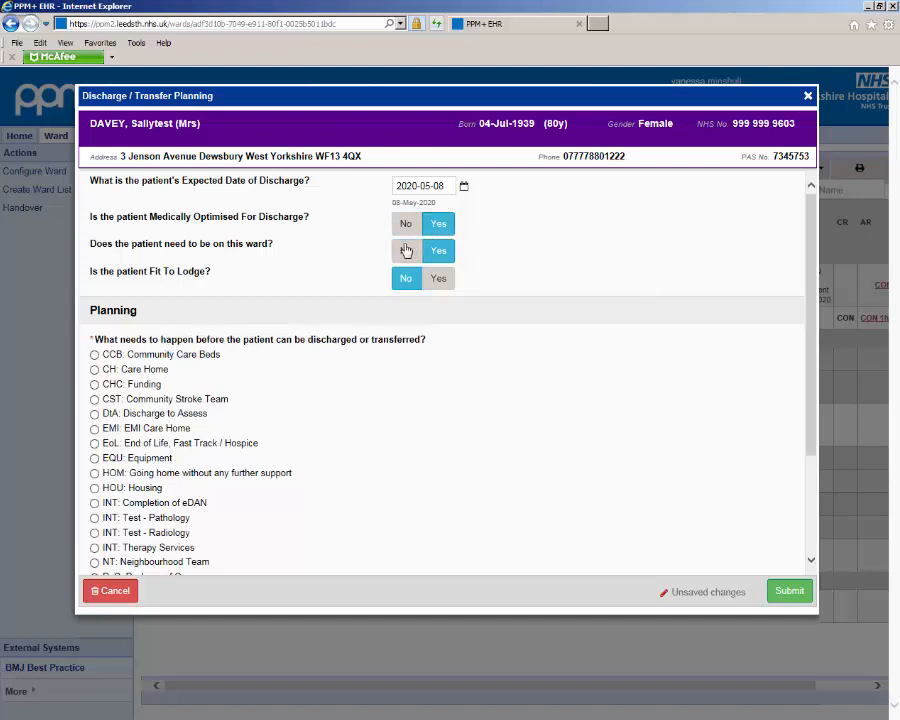
click(406, 250)
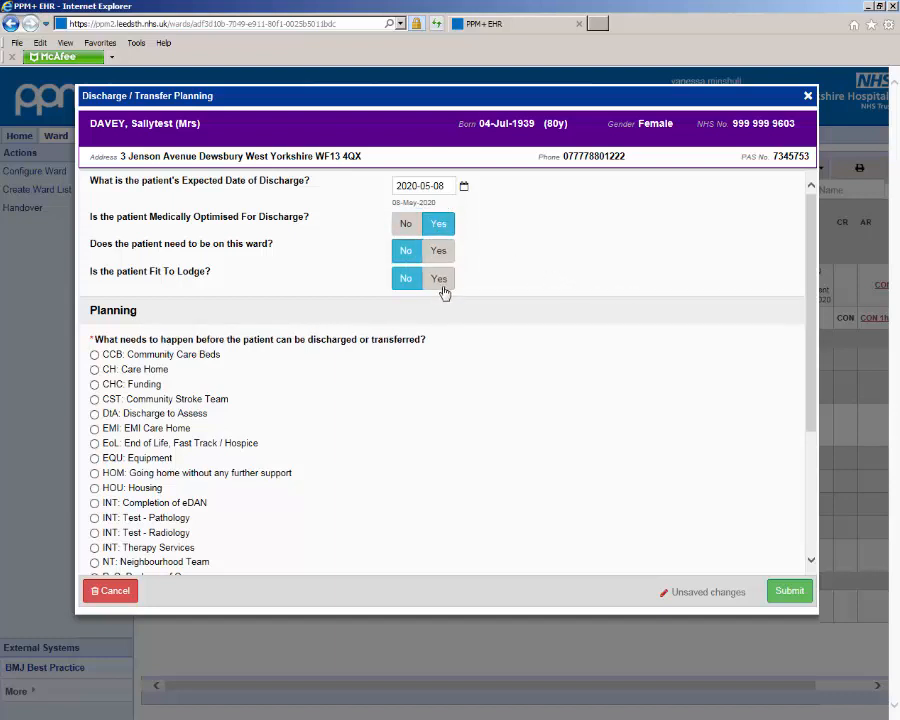
click(442, 288)
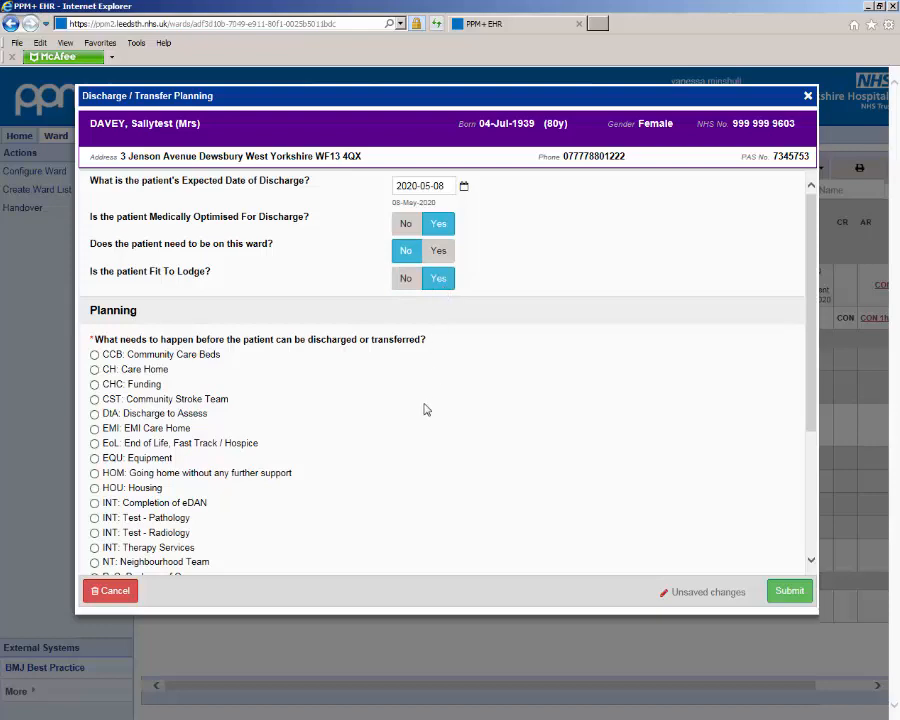
Step: Select "HOM: Going home without any further support" as the discharge requirement and Discharge as the next planned destination
scroll(424, 408, down, 4)
scroll(424, 408, up, 1)
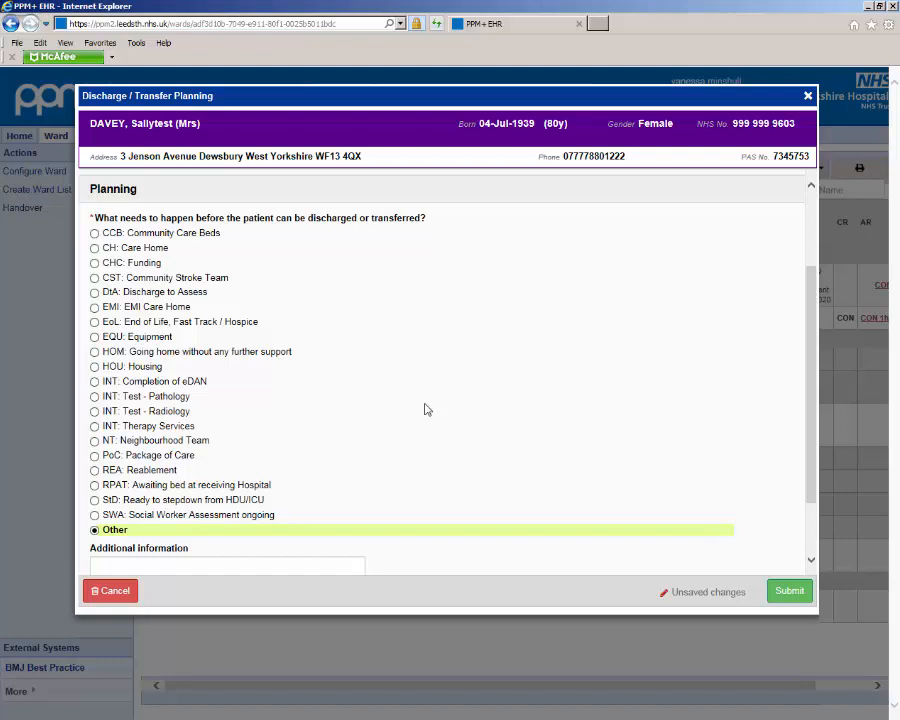
click(99, 352)
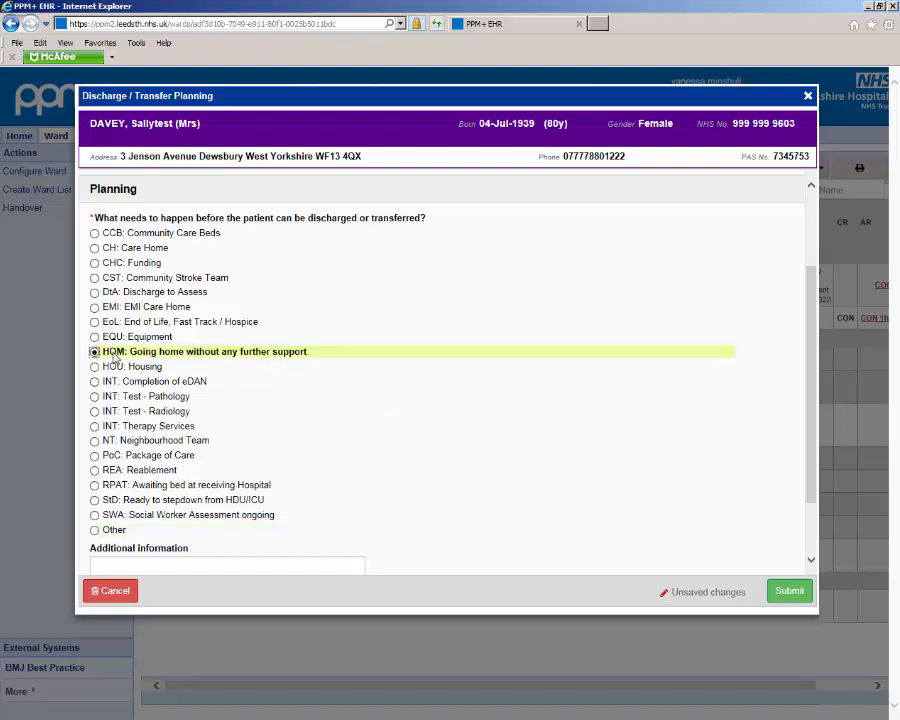
scroll(301, 450, down, 2)
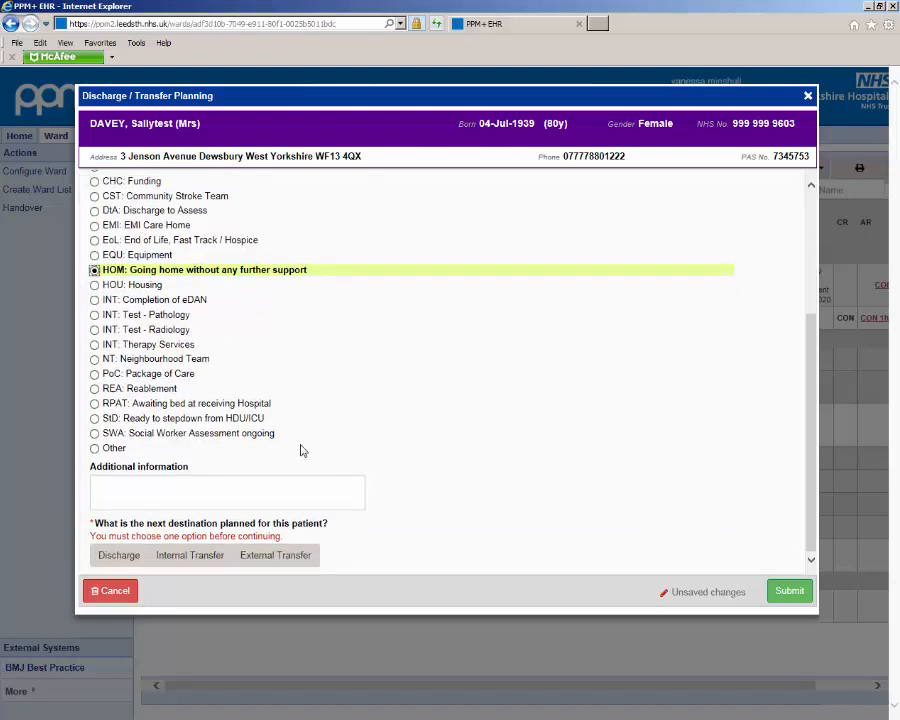
click(120, 555)
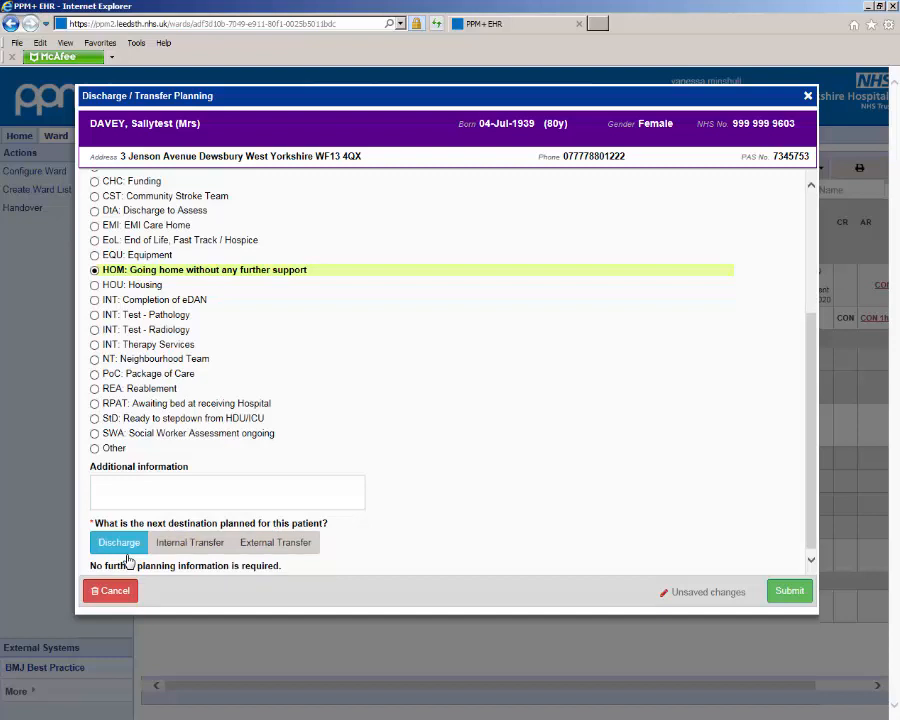
Step: Change what needs to happen before discharge or transfer to Other, leaving the additional information empty
click(115, 449)
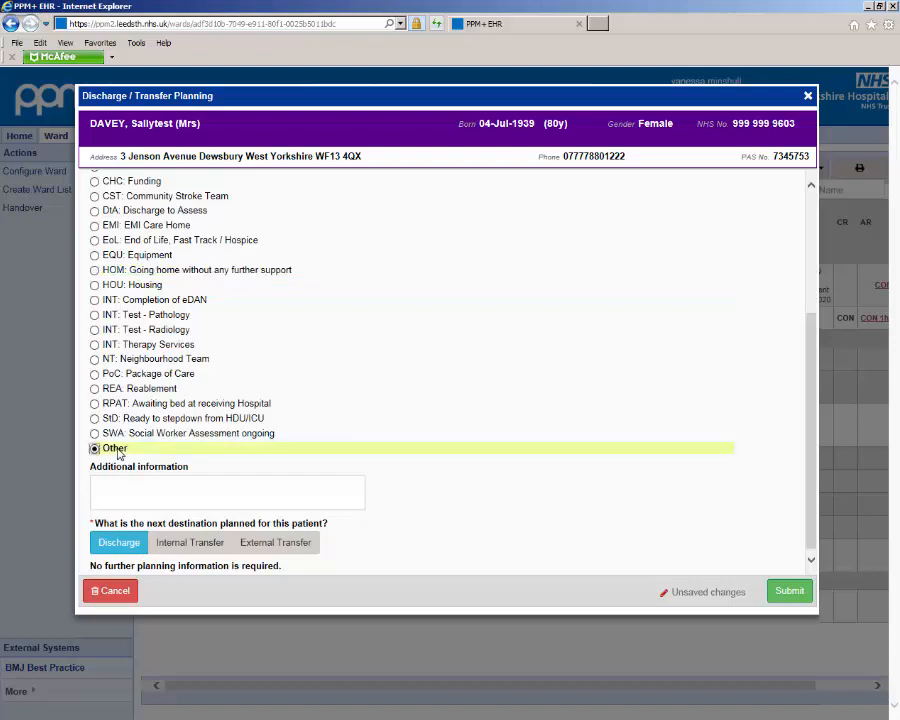
click(217, 498)
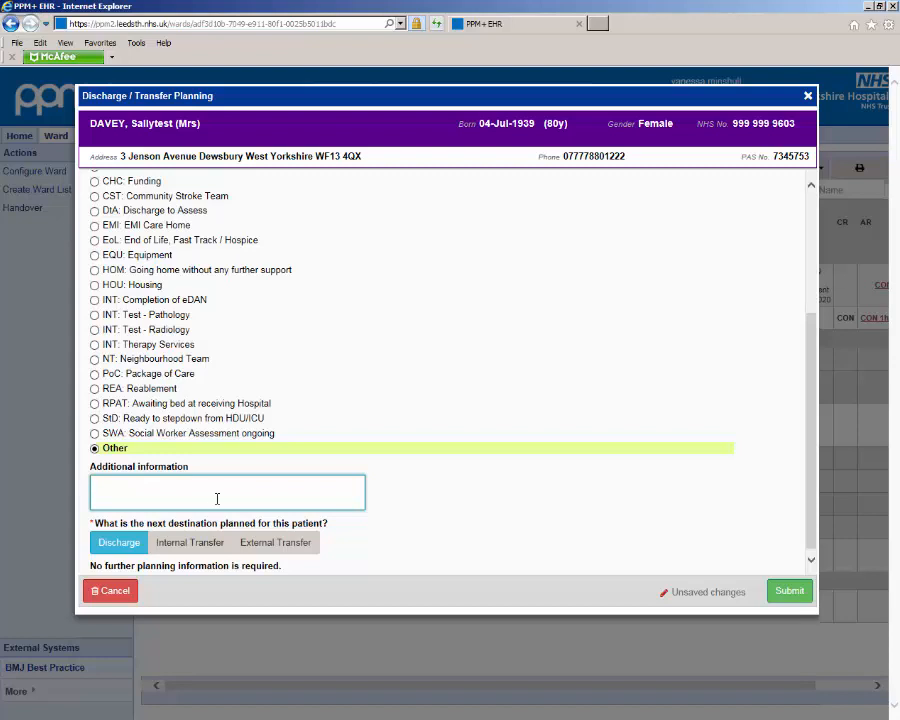
Step: Set the next destination to Internal Transfer, with Dewsbury District Hospital as the site and A63 as the ward
click(210, 542)
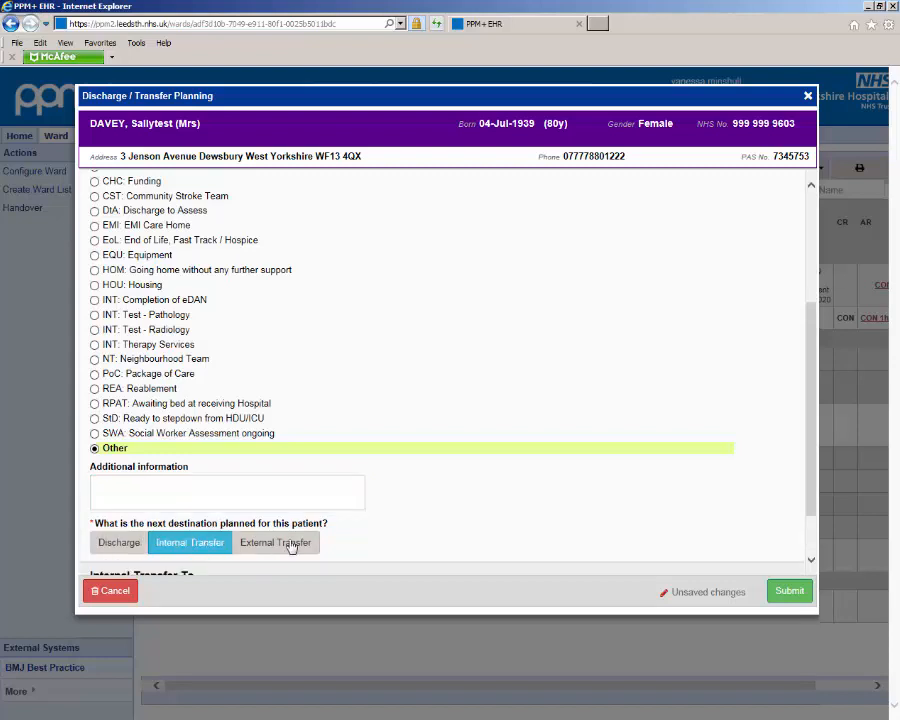
click(379, 556)
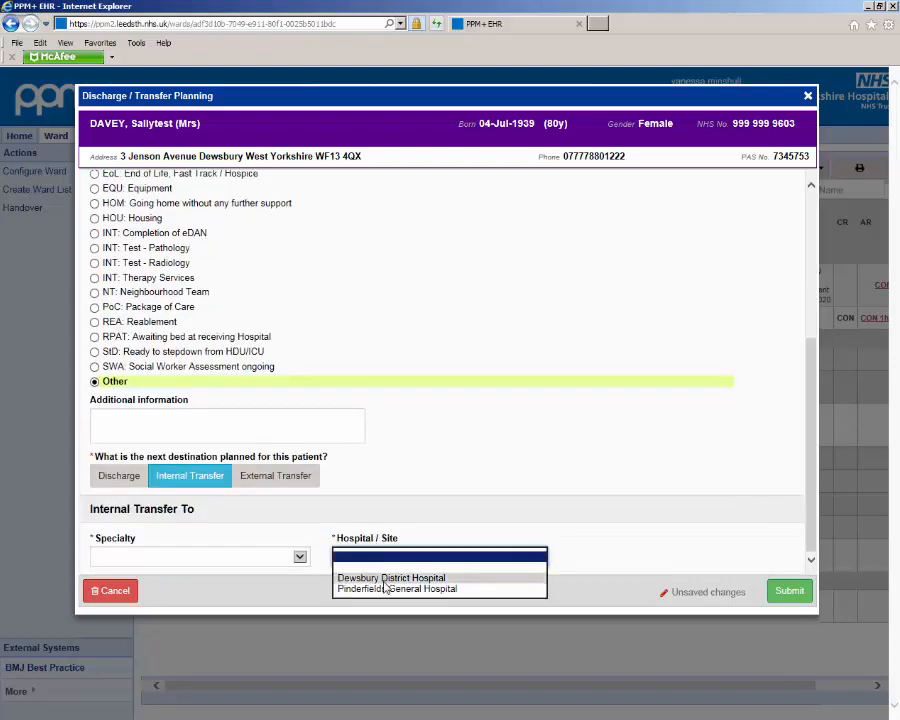
click(416, 578)
click(590, 568)
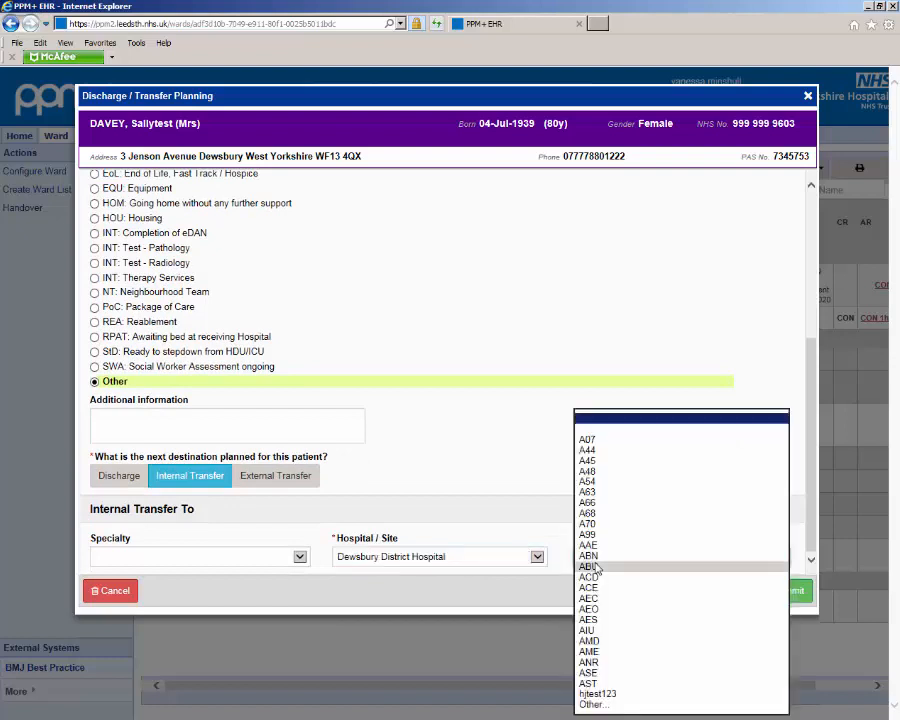
click(590, 492)
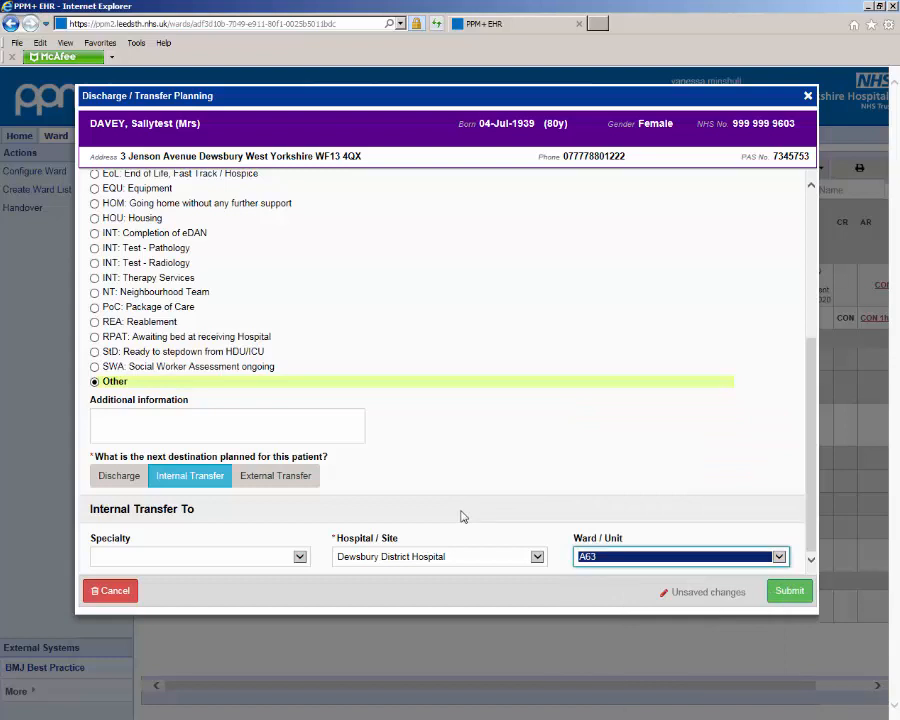
Step: Set the next destination to External Transfer to Leeds General Infirmary and submit the discharge planning form
click(312, 481)
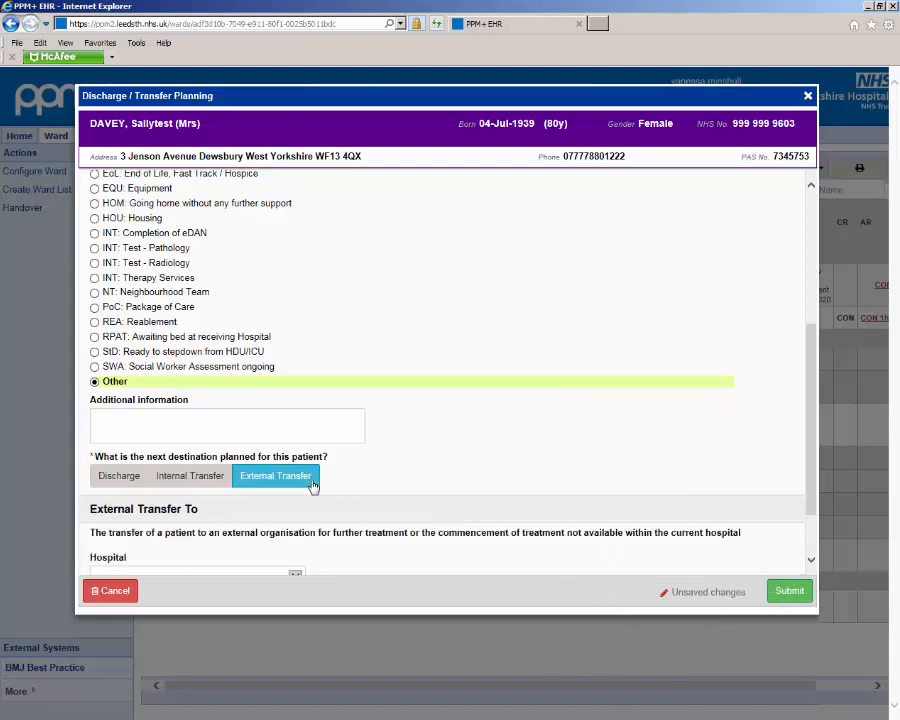
scroll(305, 488, down, 2)
click(258, 497)
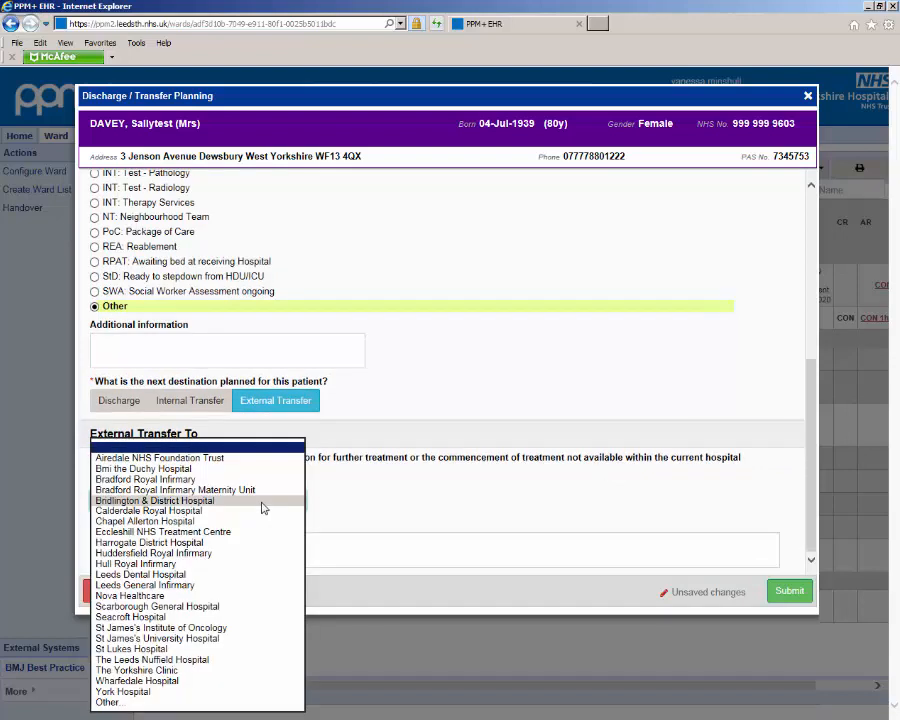
click(258, 586)
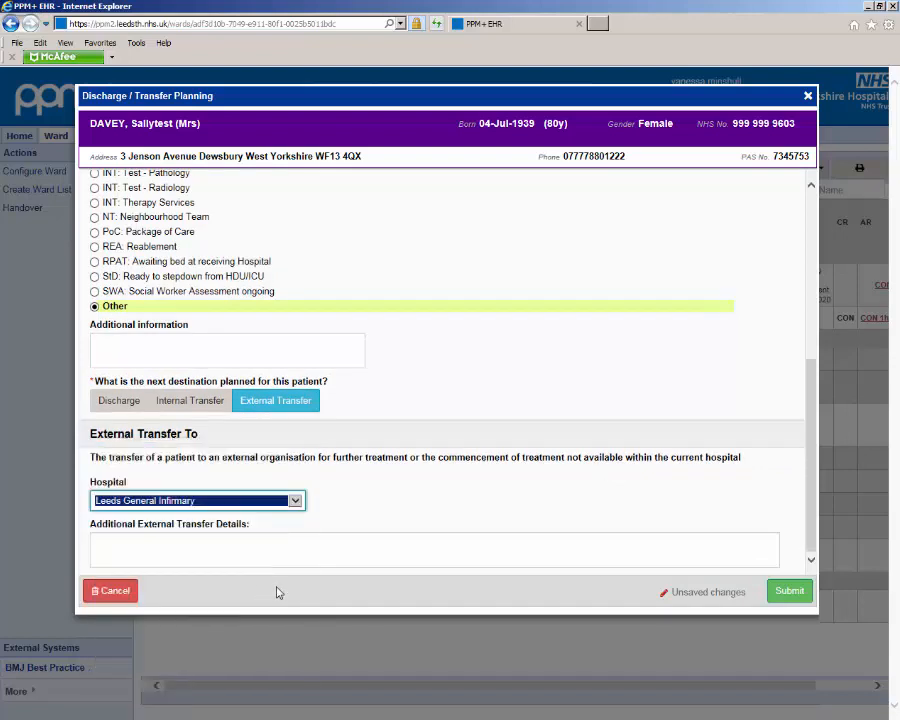
click(789, 592)
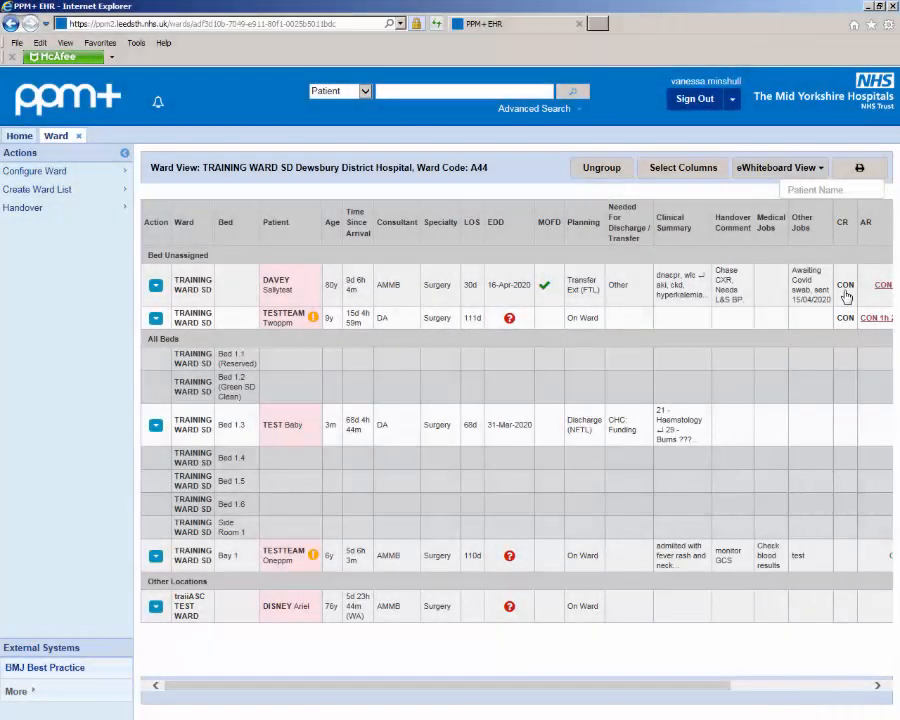
Step: Mark the consultant clinical review as completed for the first bed-unassigned patient and confirm
click(845, 287)
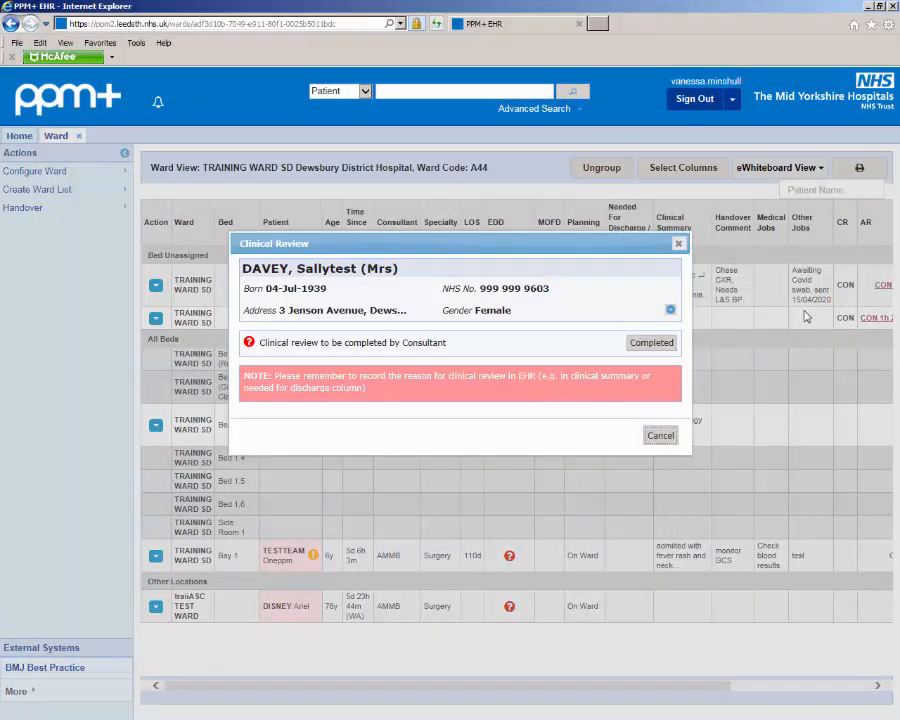
click(652, 344)
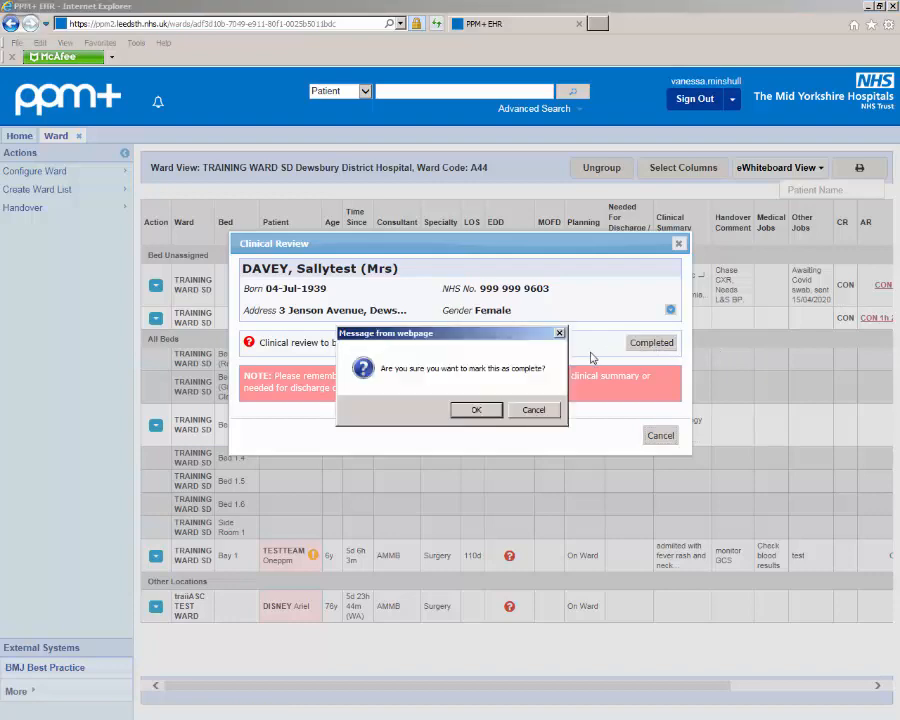
click(476, 409)
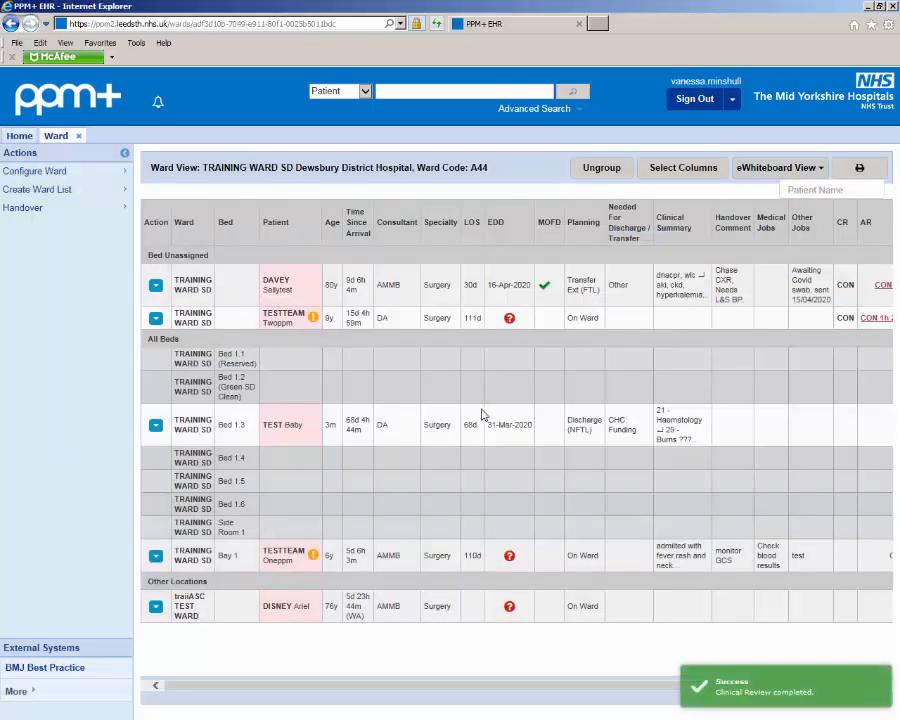